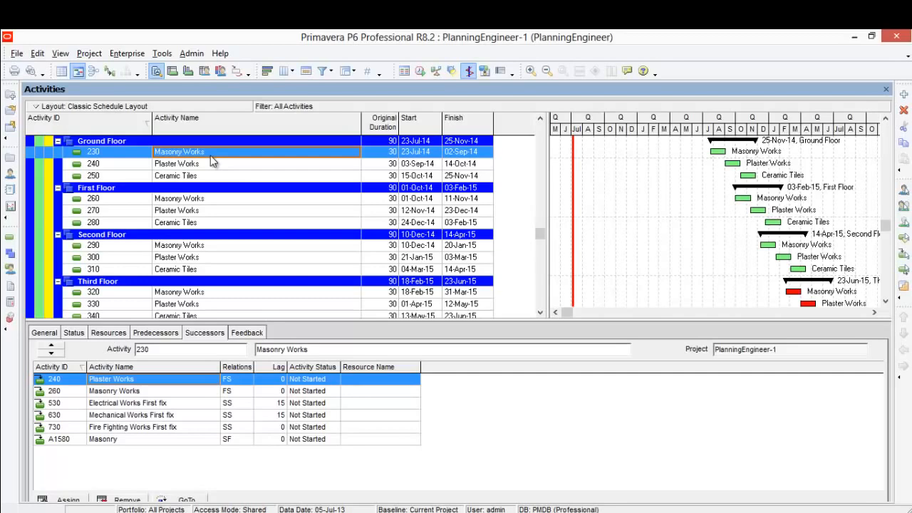
- Find "total float" among the available activity table columns and add Total Float to the selected columns
click(287, 72)
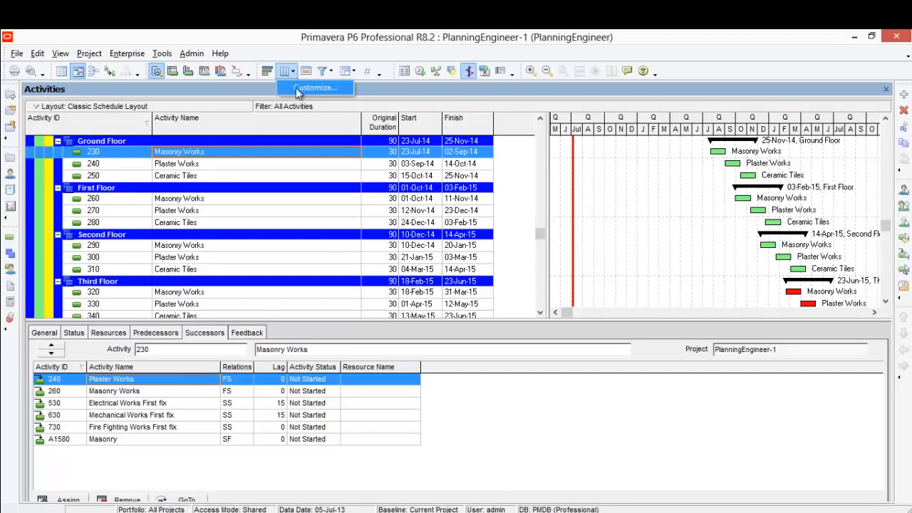
click(300, 88)
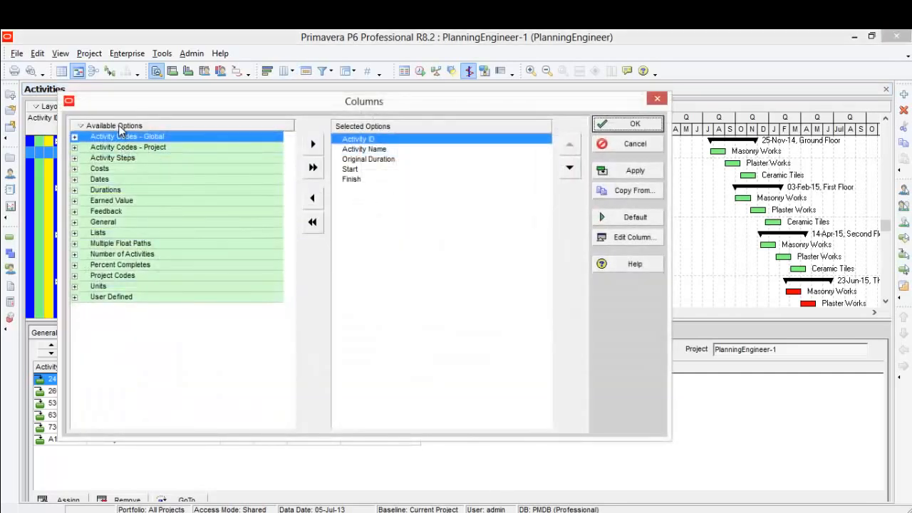
right_click(121, 130)
click(123, 145)
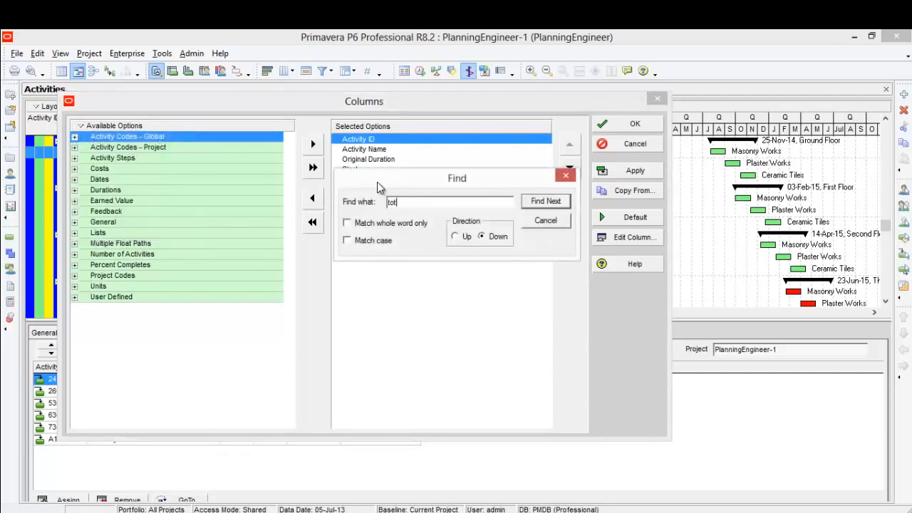
text(total float)
key(Return)
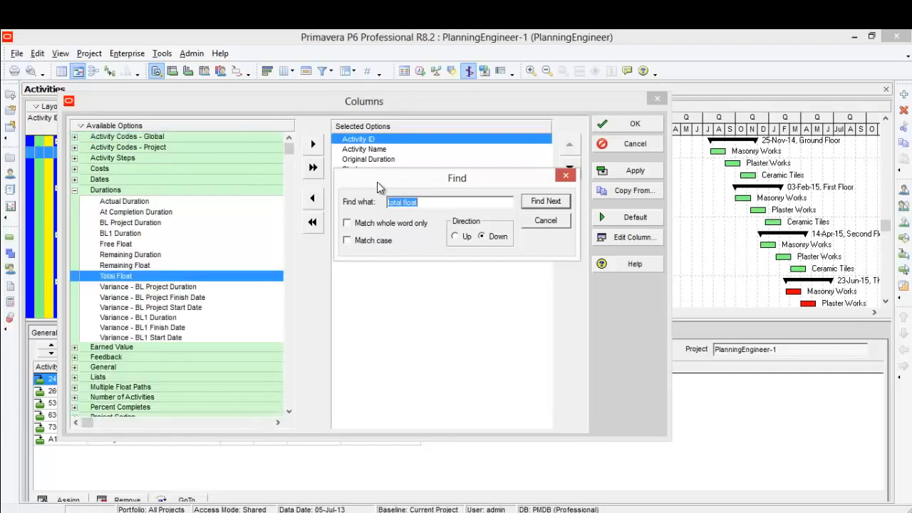
click(566, 175)
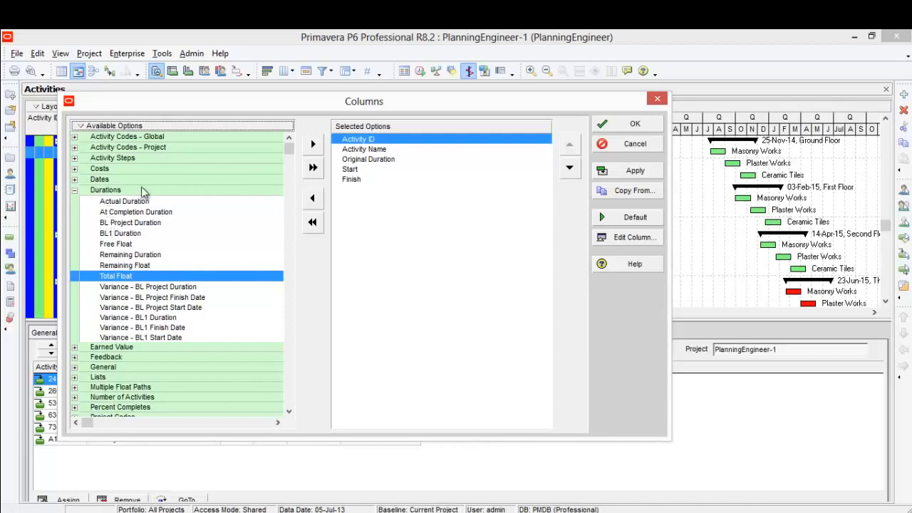
double_click(117, 278)
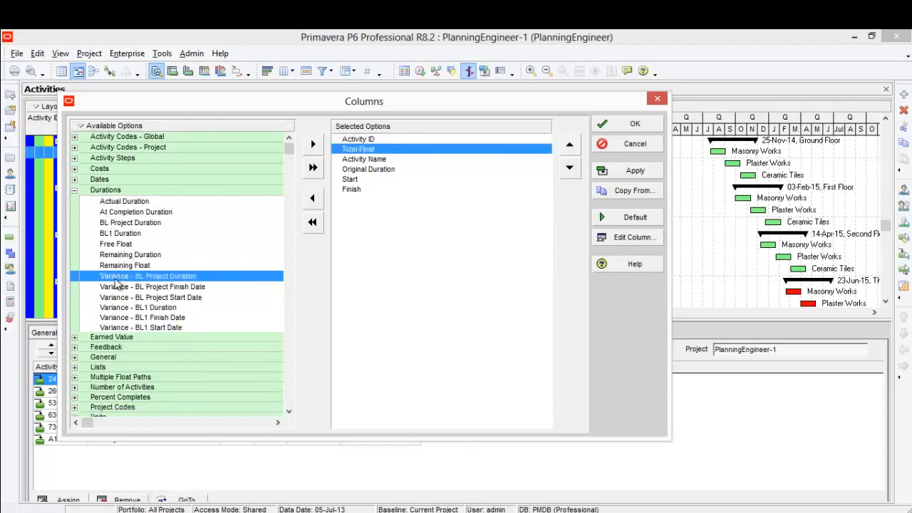
- Move the Total Float column to the end of the selected columns, after Finish, and apply the column setup
click(570, 169)
click(569, 169)
click(570, 169)
click(569, 169)
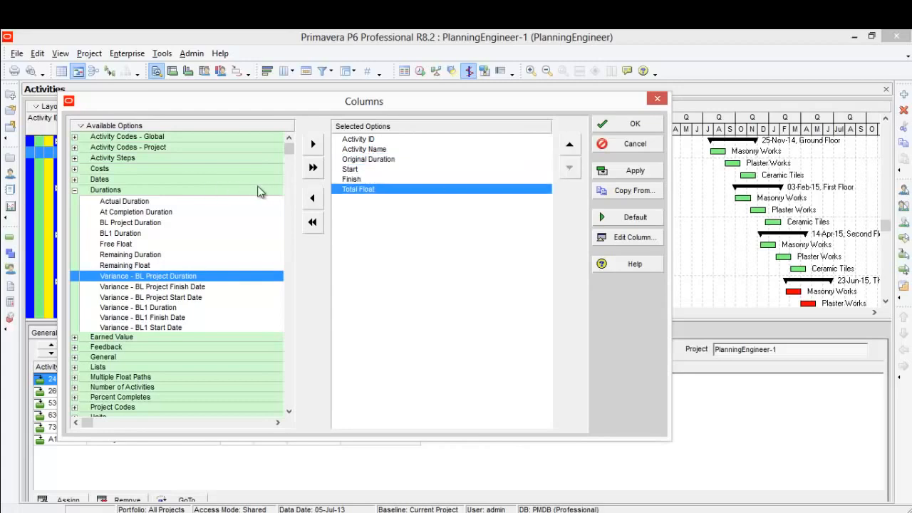
click(658, 171)
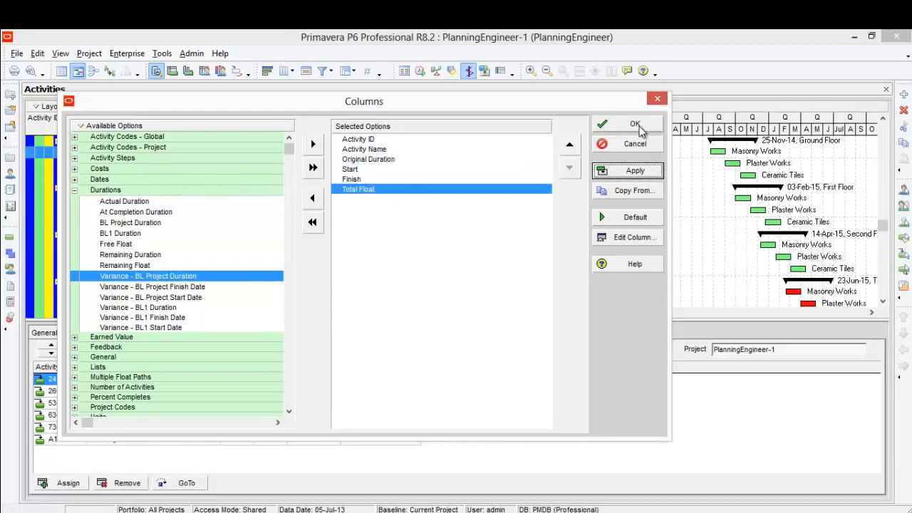
click(640, 128)
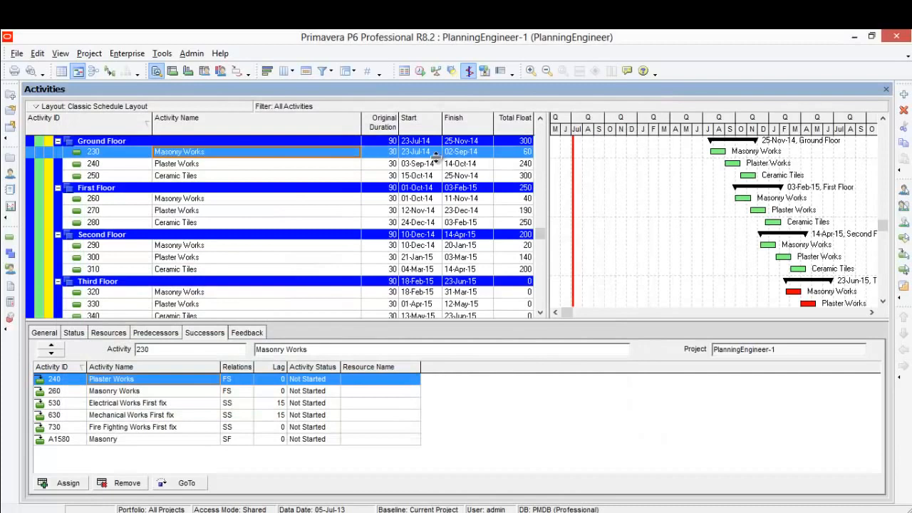
- Copy the activity name Plaster Works from Ground Floor activity 240
click(179, 167)
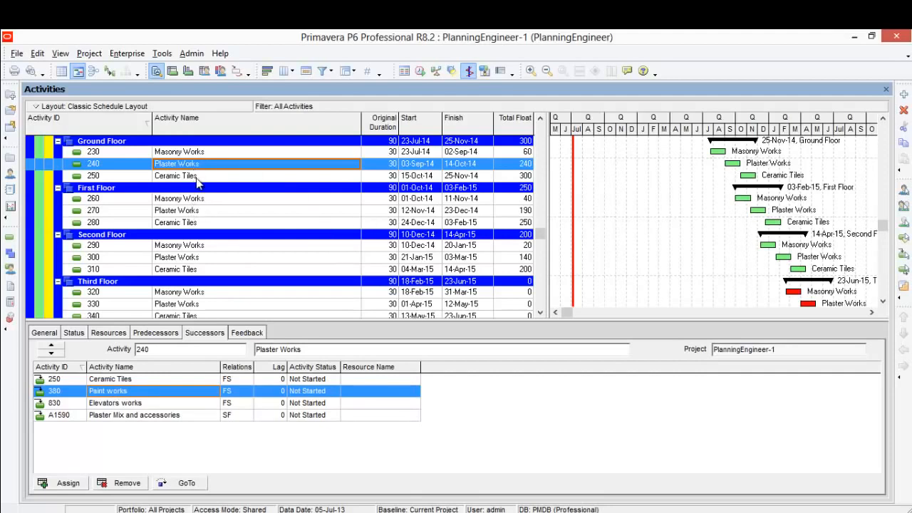
scroll(223, 235, up, 1)
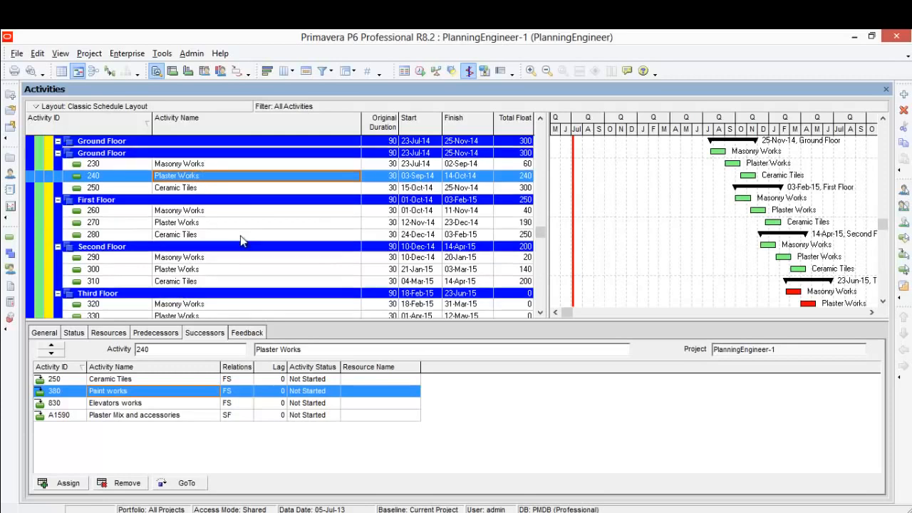
click(216, 184)
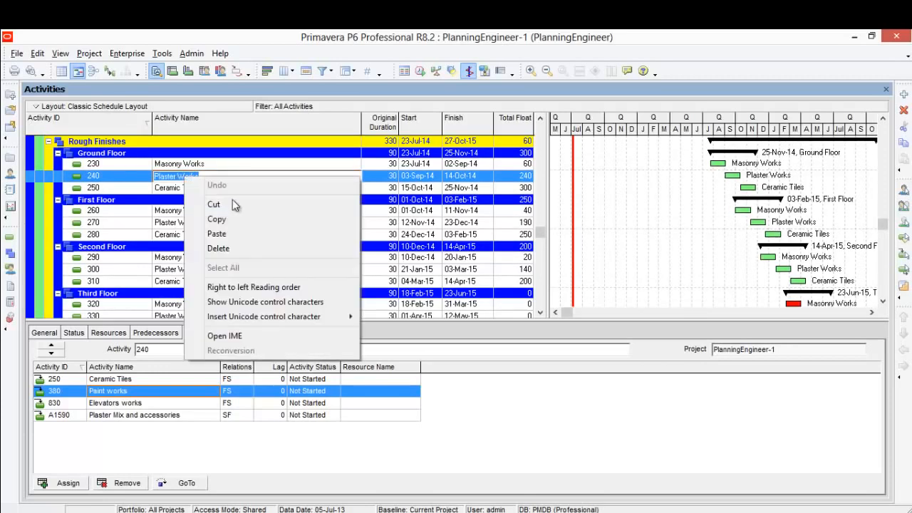
right_click(186, 176)
click(214, 220)
- Edit the user-defined (Untitled Filter) so that Activity Name contains Plaster Works
click(321, 71)
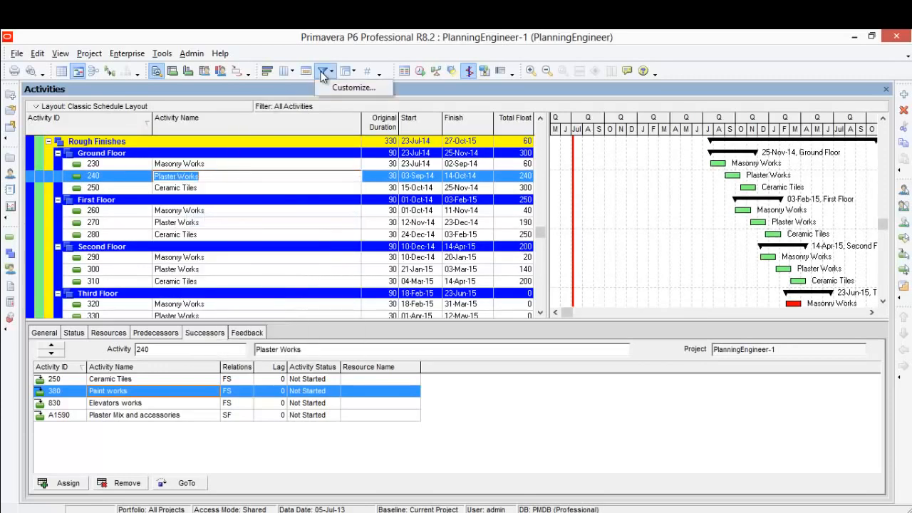
click(349, 87)
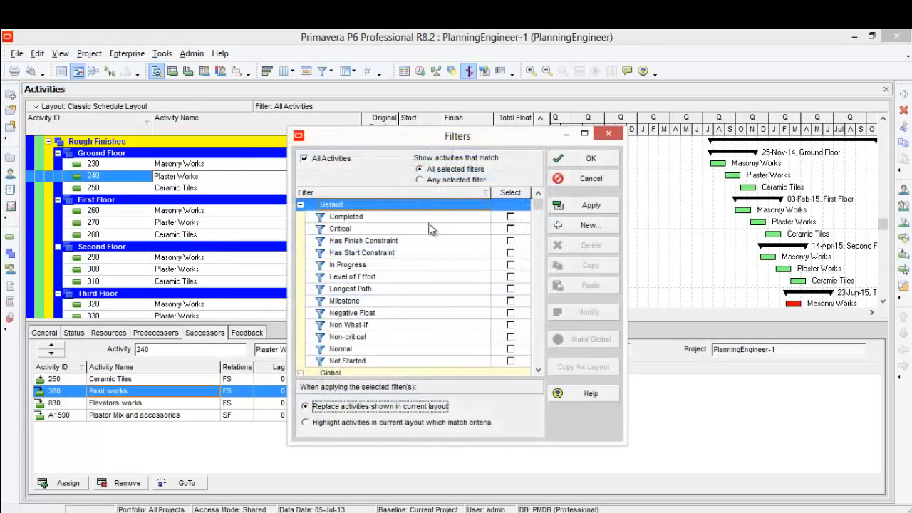
drag(539, 206, 540, 336)
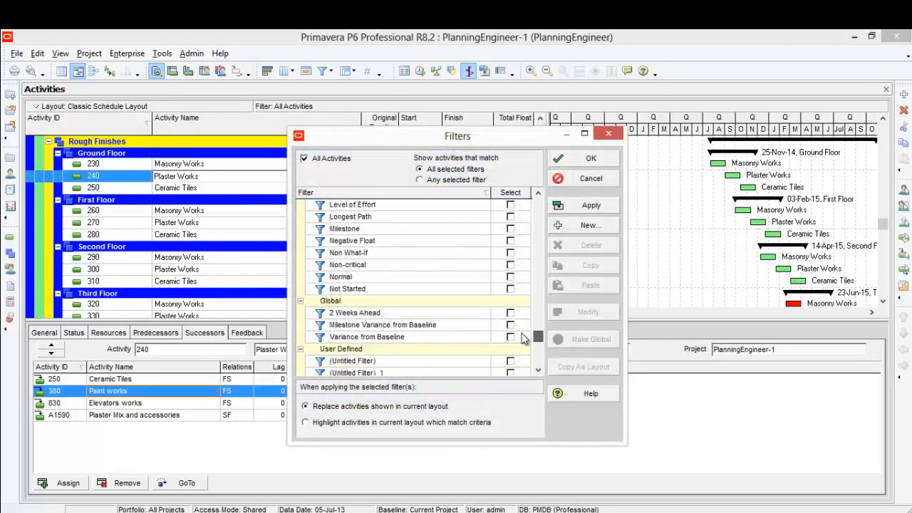
click(522, 337)
double_click(399, 361)
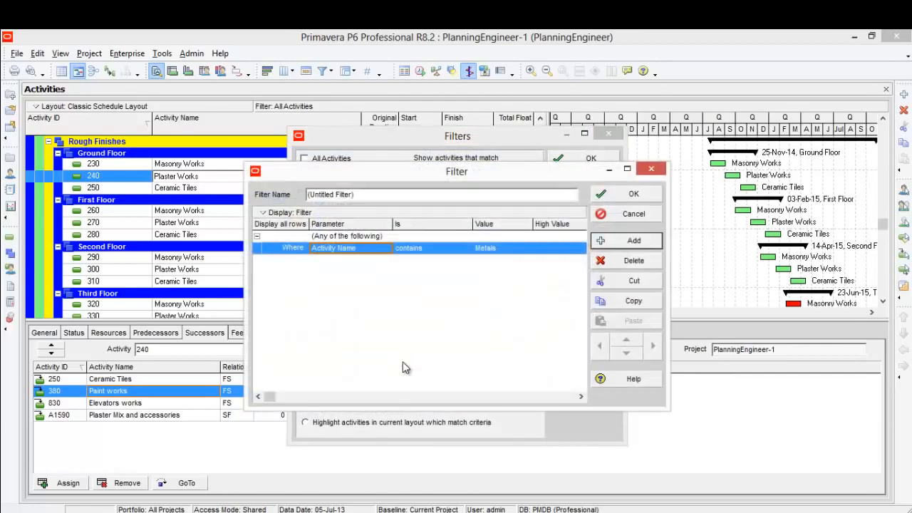
click(501, 248)
text(Plaster Works)
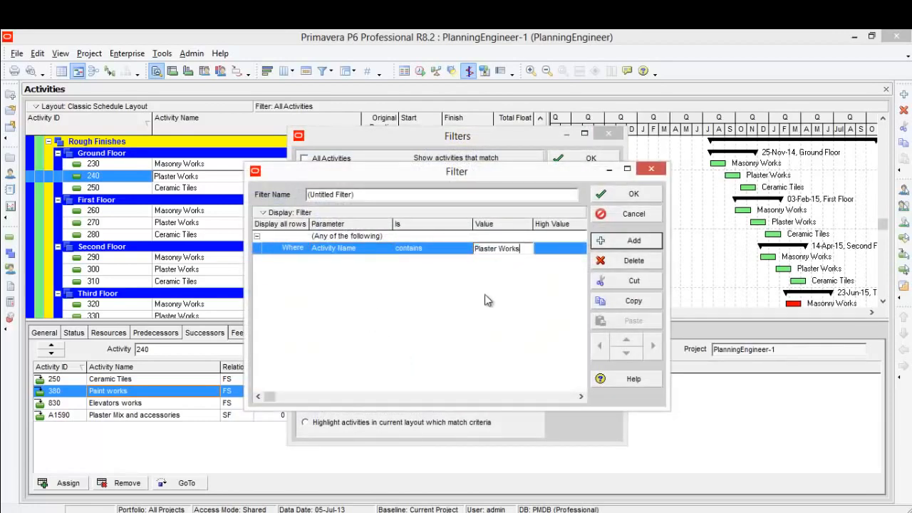
click(627, 194)
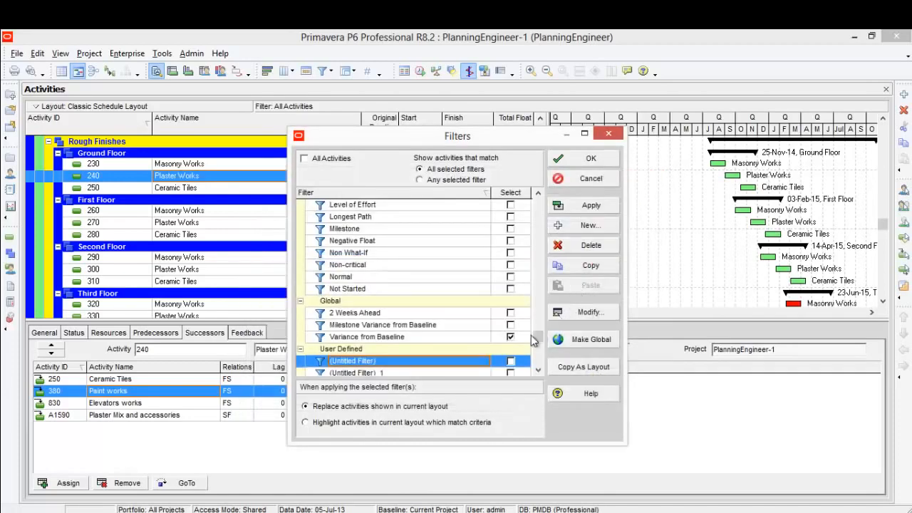
- Deselect the Variance from Baseline filter, select (Untitled Filter) and apply it to the activities
click(511, 337)
click(510, 361)
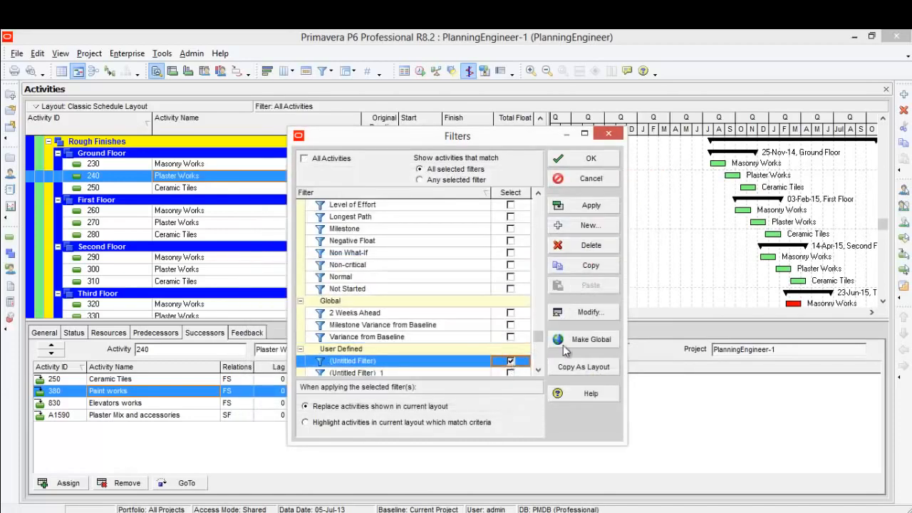
click(591, 205)
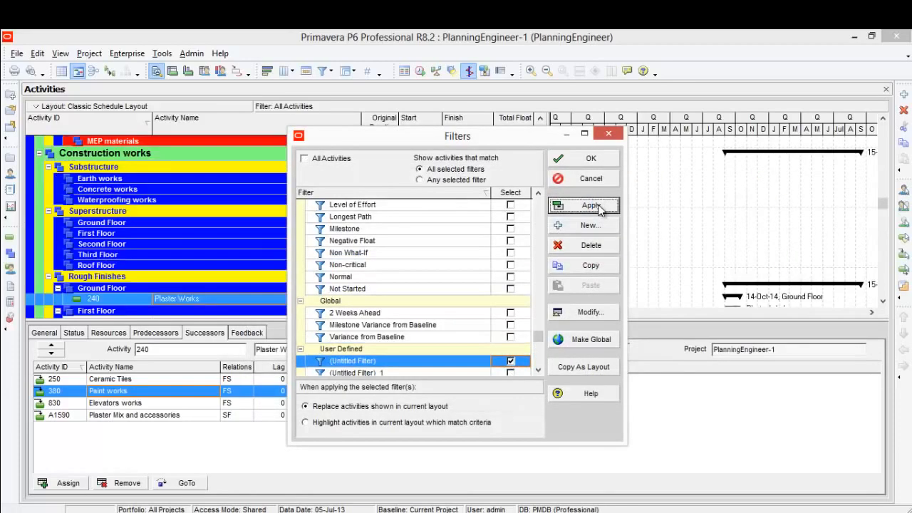
click(591, 158)
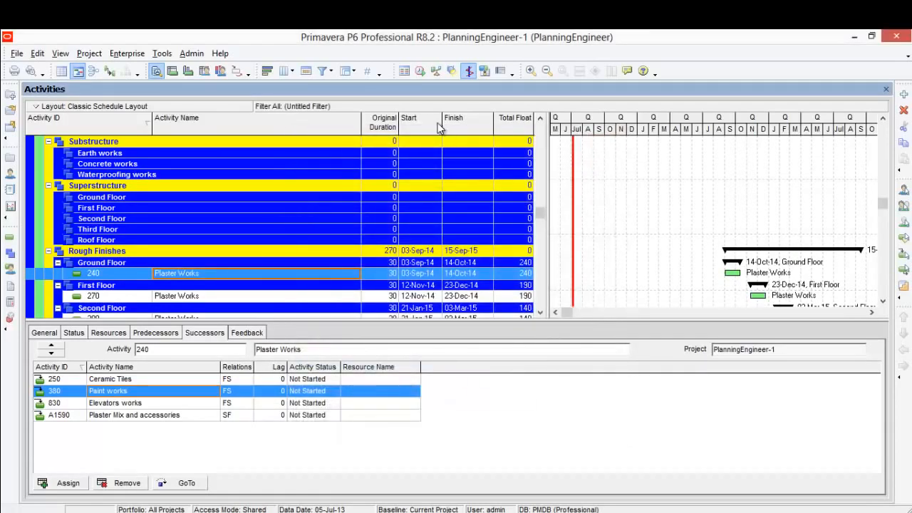
- Set the activity grouping to hide empty WBS bands
click(346, 72)
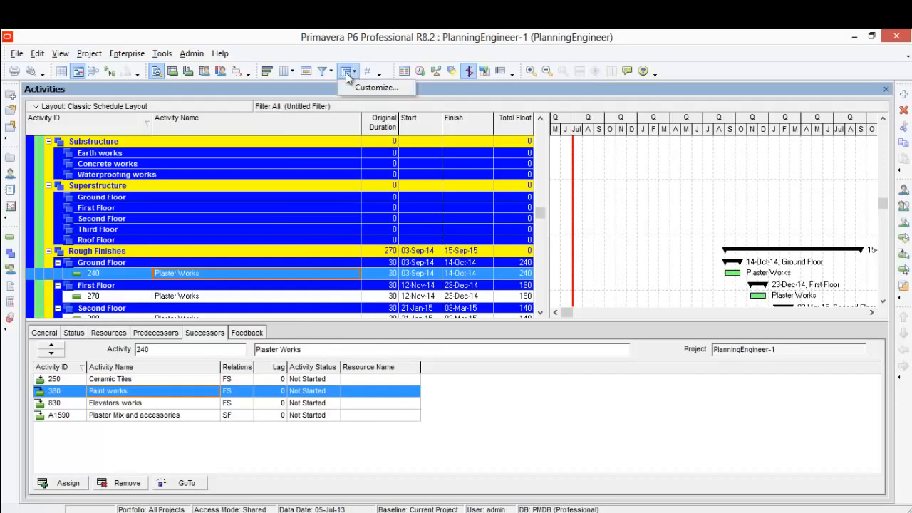
click(360, 89)
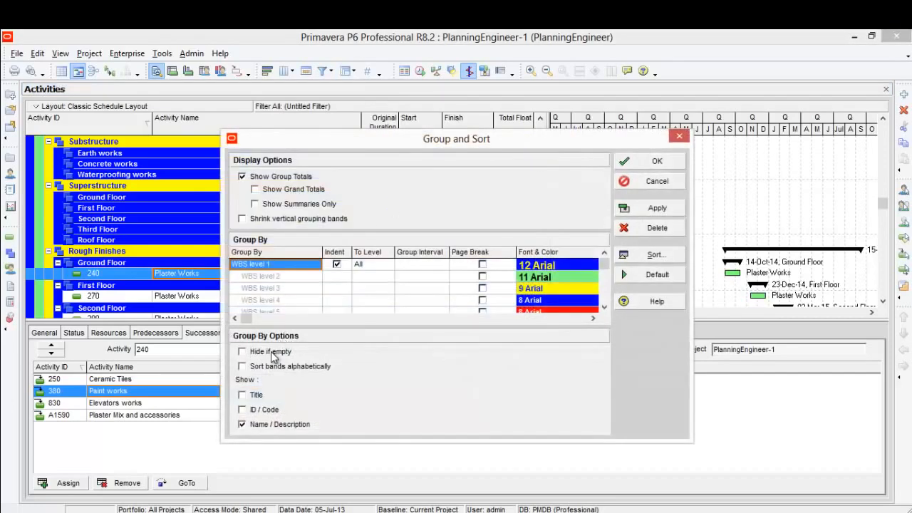
click(272, 352)
click(656, 207)
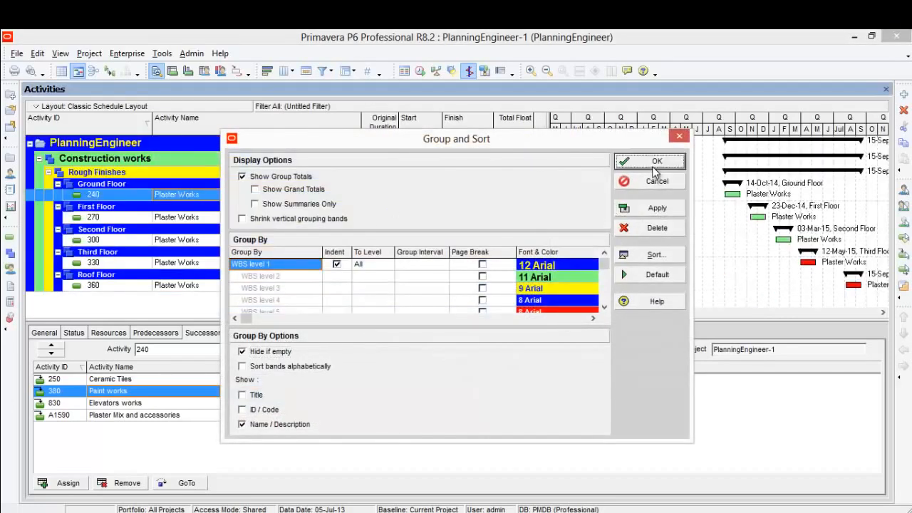
click(655, 162)
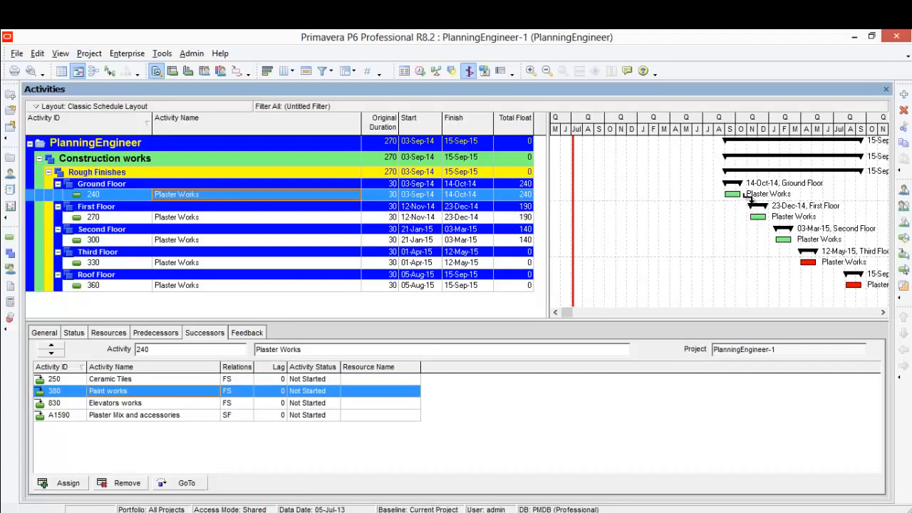
- Show relationship lines and link the Plaster Works activities 240, 270, 300, 330 and 360 finish-to-start in floor order on the Gantt chart
drag(747, 198, 782, 243)
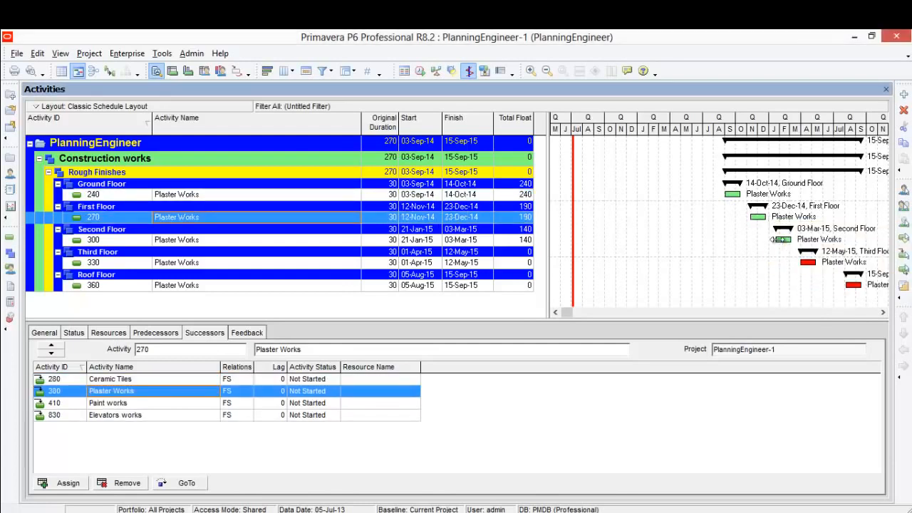
click(109, 72)
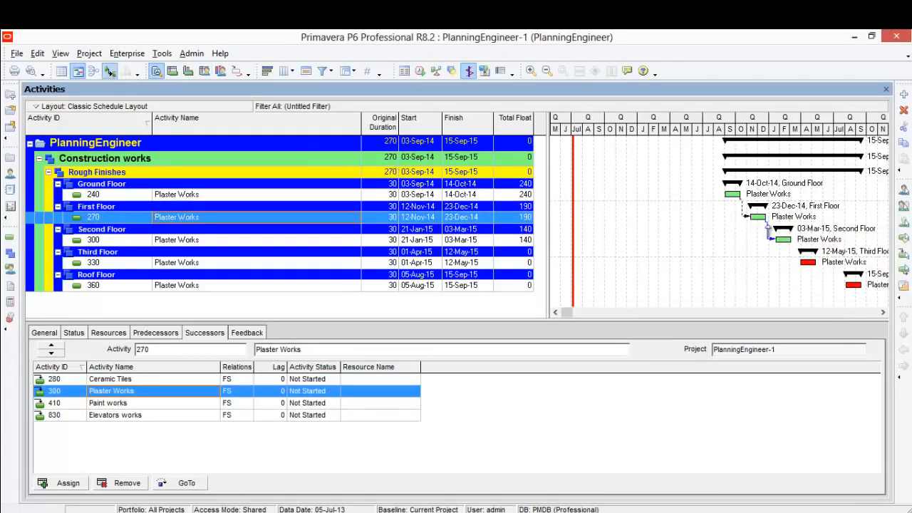
drag(798, 242, 810, 265)
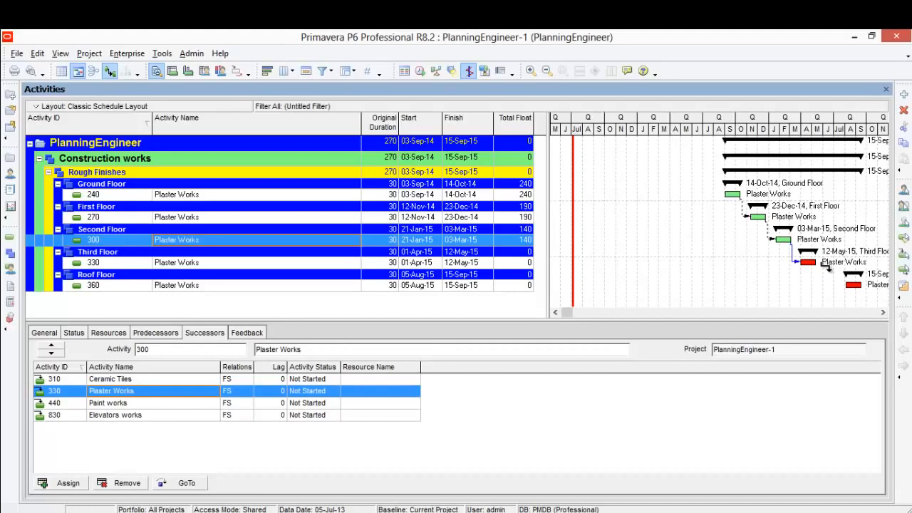
drag(828, 267, 850, 285)
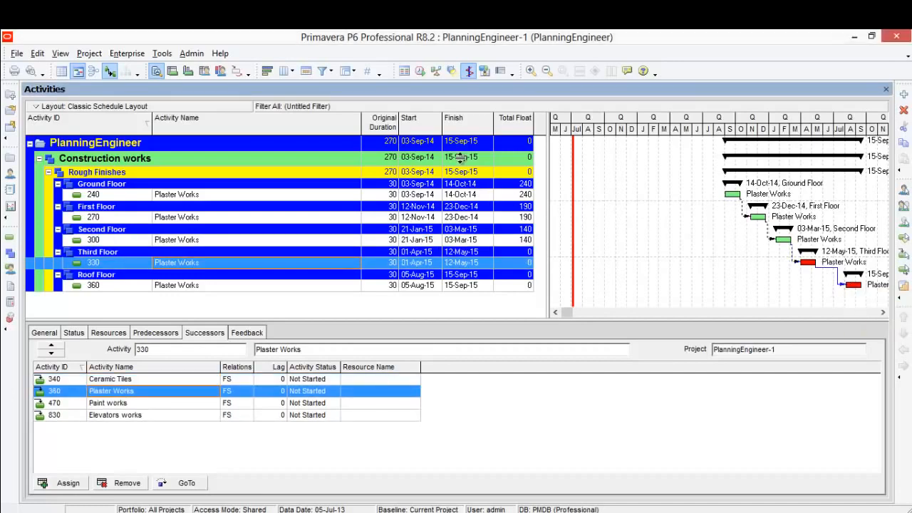
- Reschedule the project with the current data date and check the total float of Plaster Works activities 240, 270 and 300
click(419, 71)
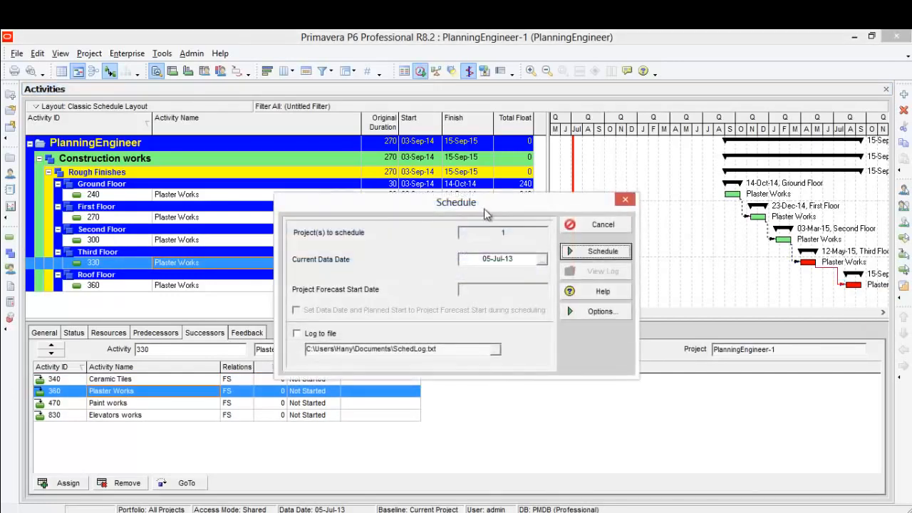
drag(484, 208, 456, 305)
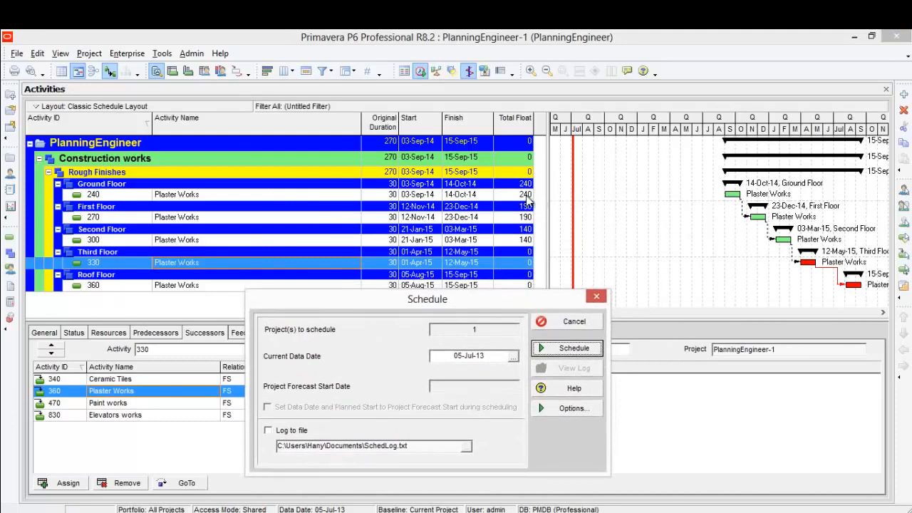
click(570, 349)
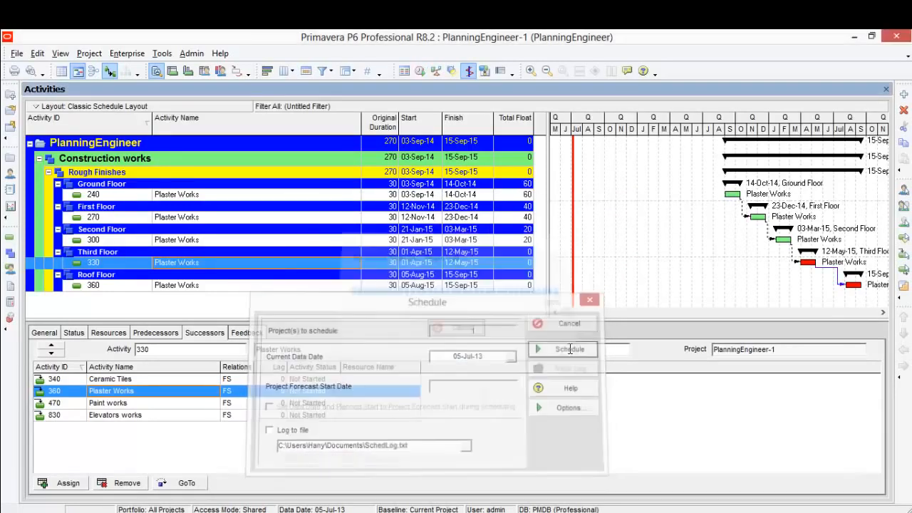
click(525, 196)
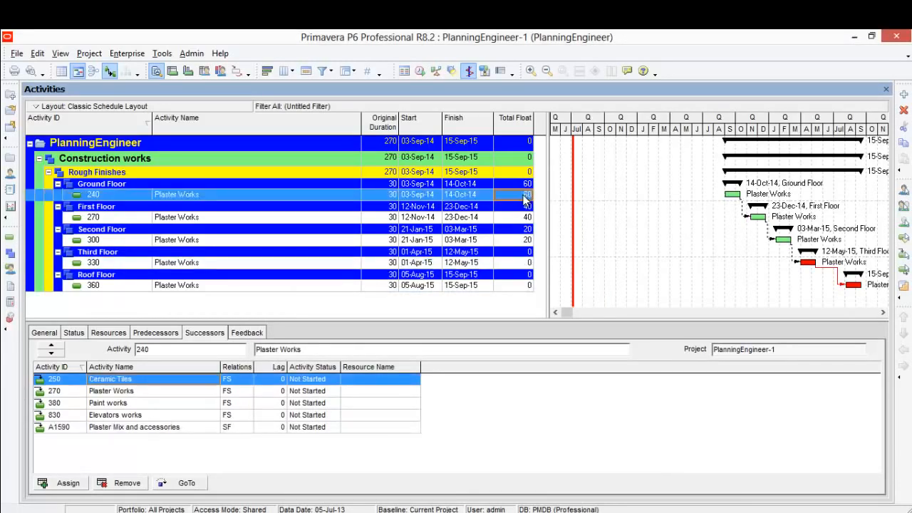
click(521, 217)
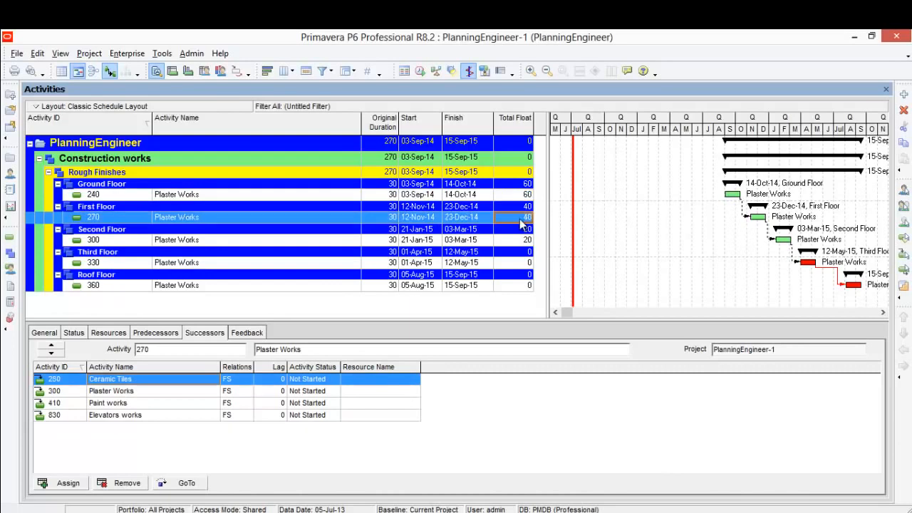
click(522, 240)
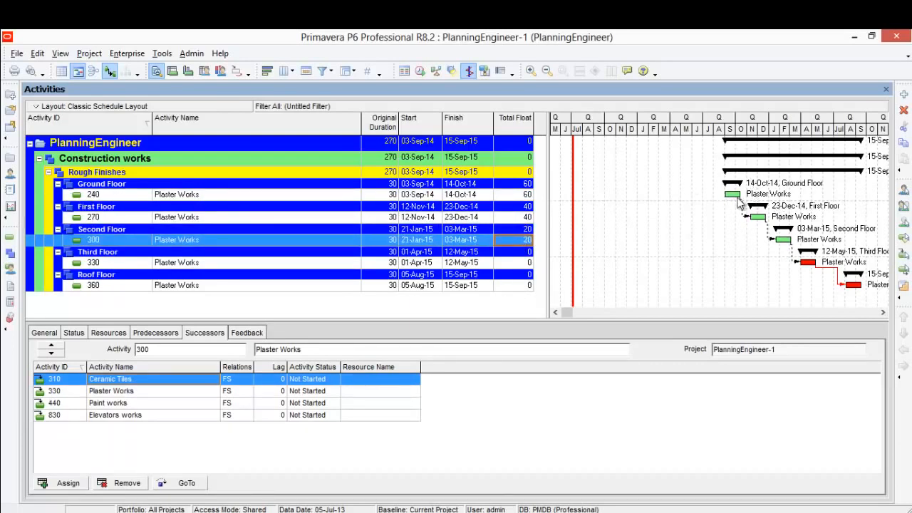
- With Ground Floor Plaster Works activity 240 selected, restore the display of all activities and hide the relationship lines
click(518, 218)
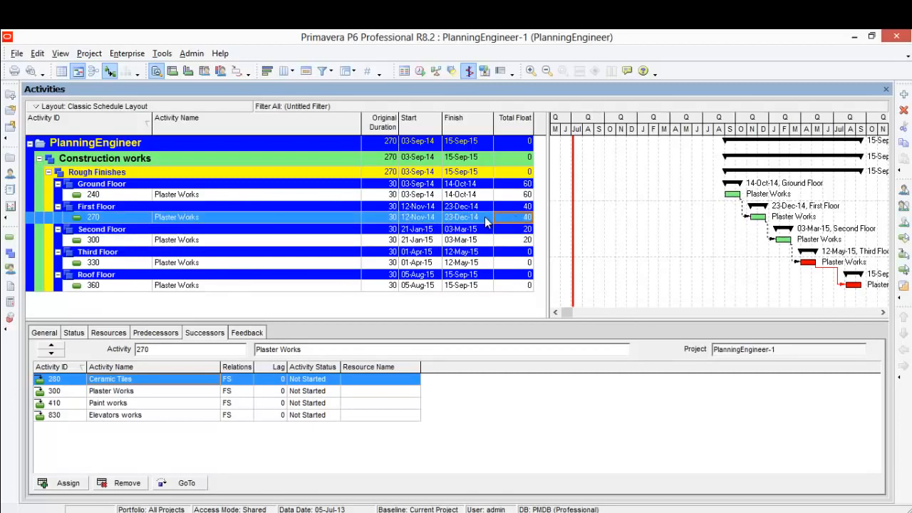
click(194, 198)
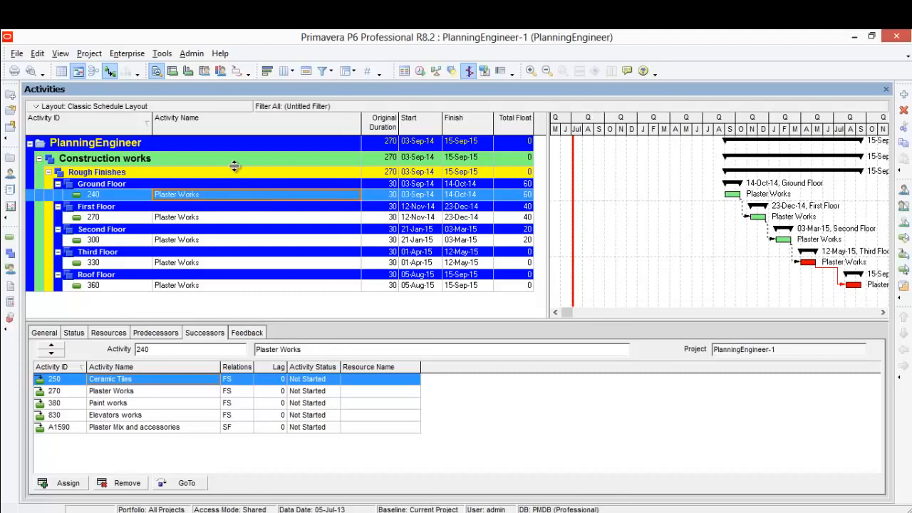
click(328, 73)
click(349, 89)
click(332, 158)
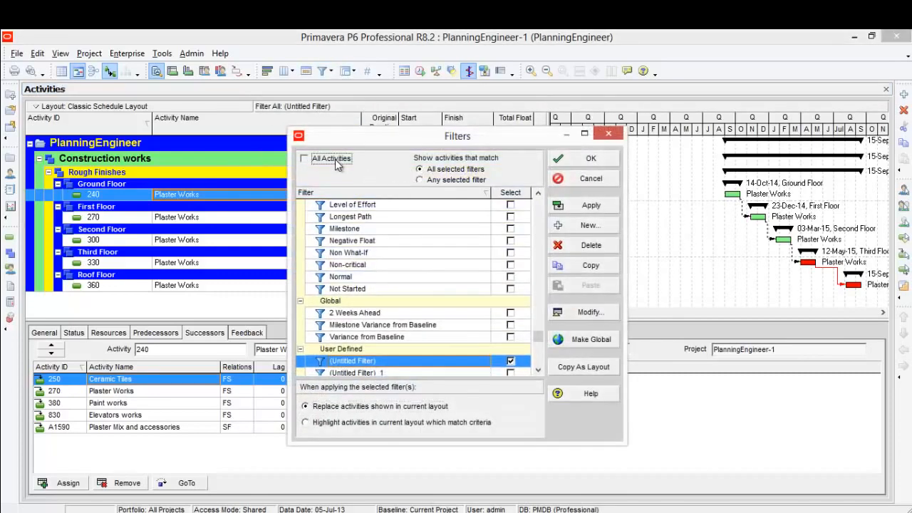
click(597, 206)
click(590, 158)
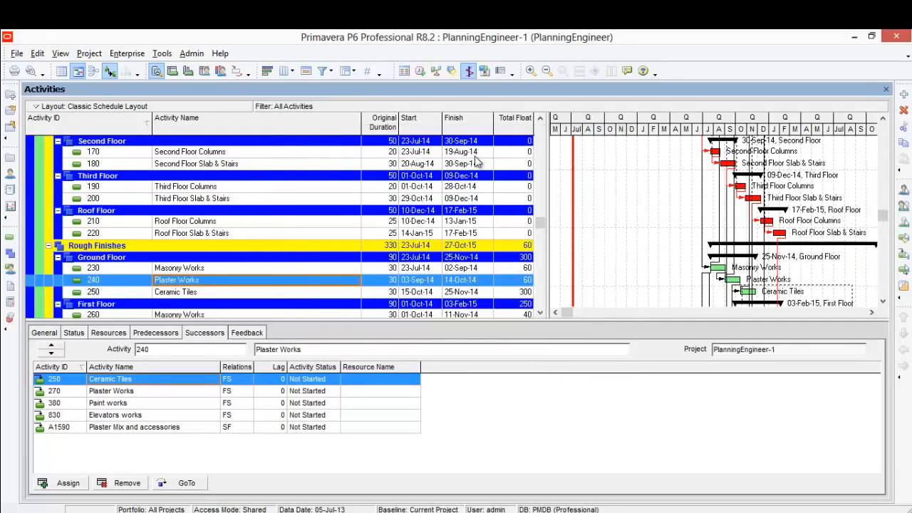
click(109, 71)
- Go to the Paint works successor of Plaster Works activity 240 and copy the activity name
scroll(352, 249, down, 2)
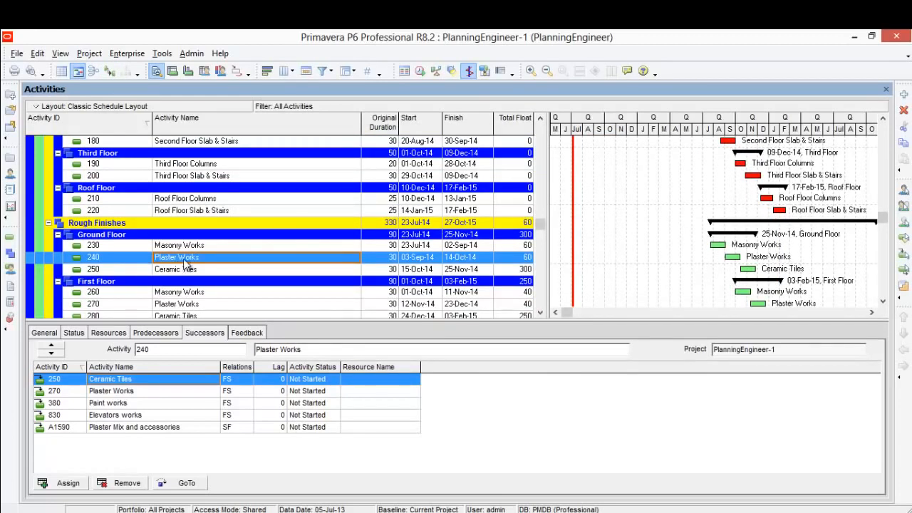
click(141, 404)
click(193, 483)
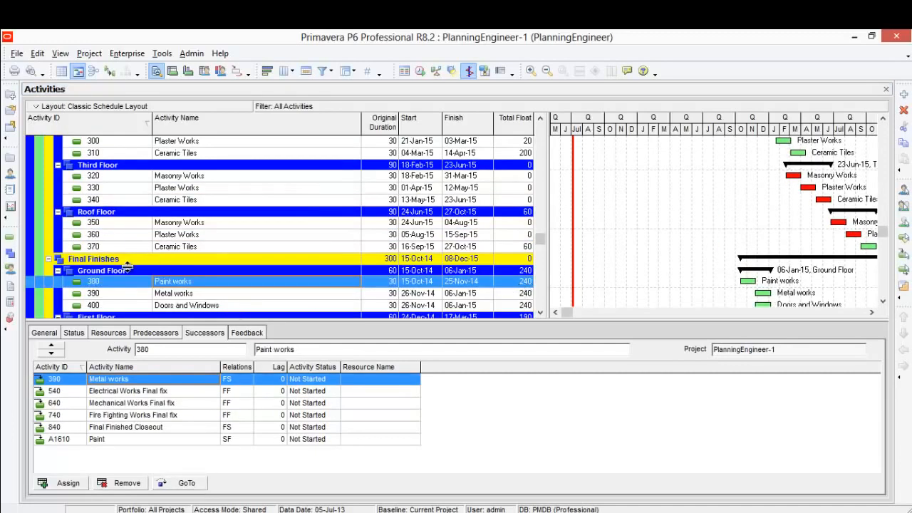
click(209, 282)
key(ctrl+c)
right_click(177, 287)
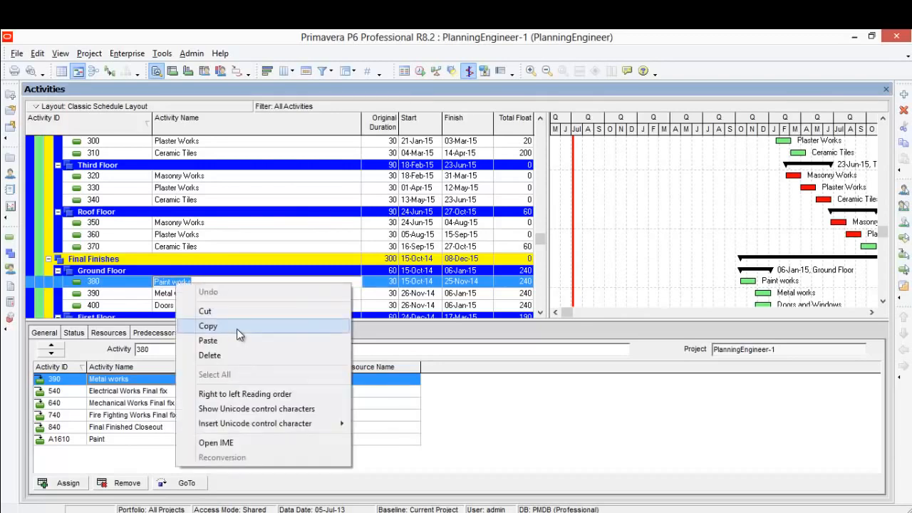
click(237, 327)
- Change the Activity Name value of (Untitled Filter) to Paint works and apply that filter to the activities
click(324, 72)
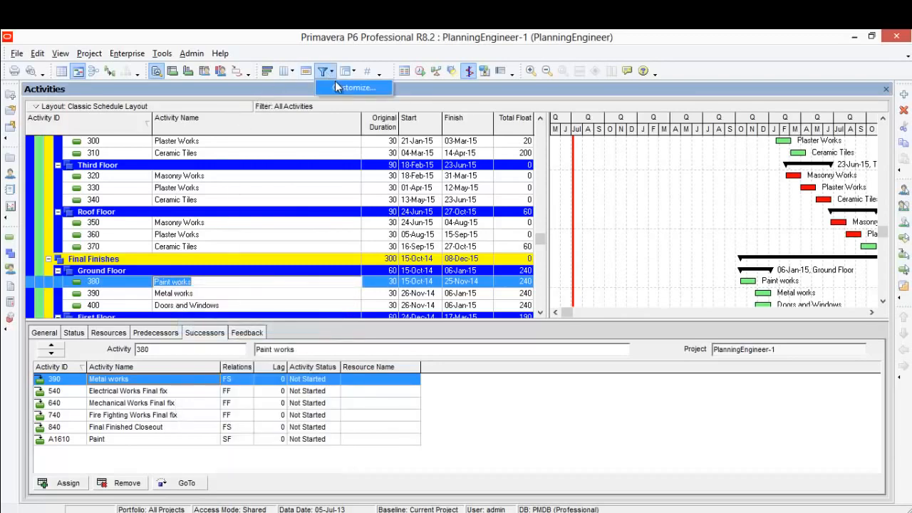
click(335, 82)
double_click(386, 362)
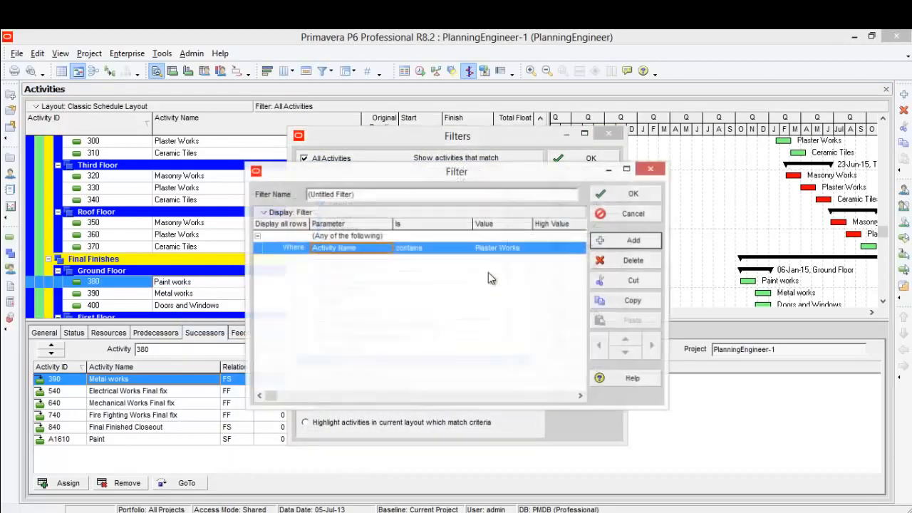
click(508, 251)
right_click(508, 254)
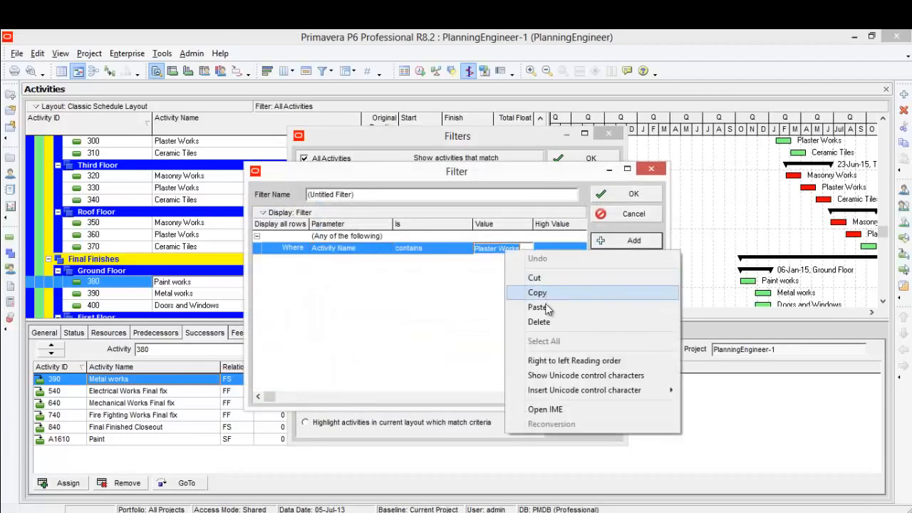
click(536, 305)
click(624, 197)
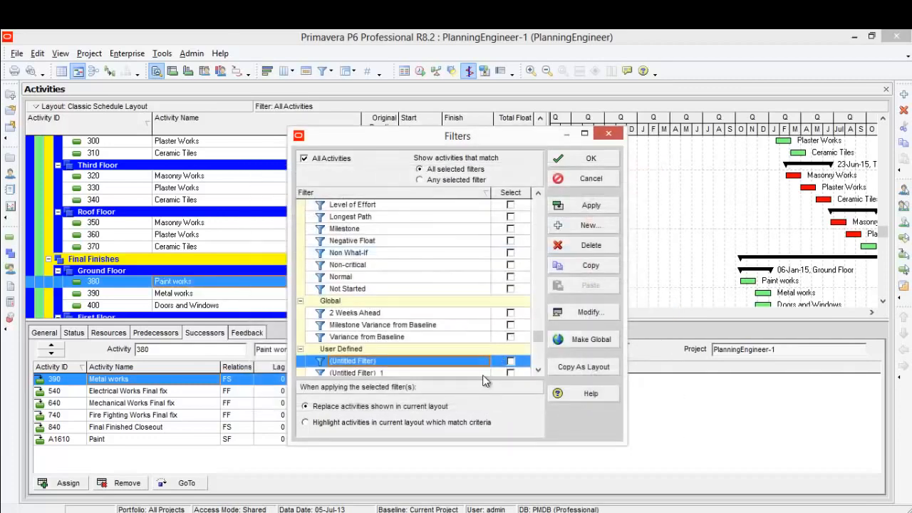
click(510, 361)
click(585, 206)
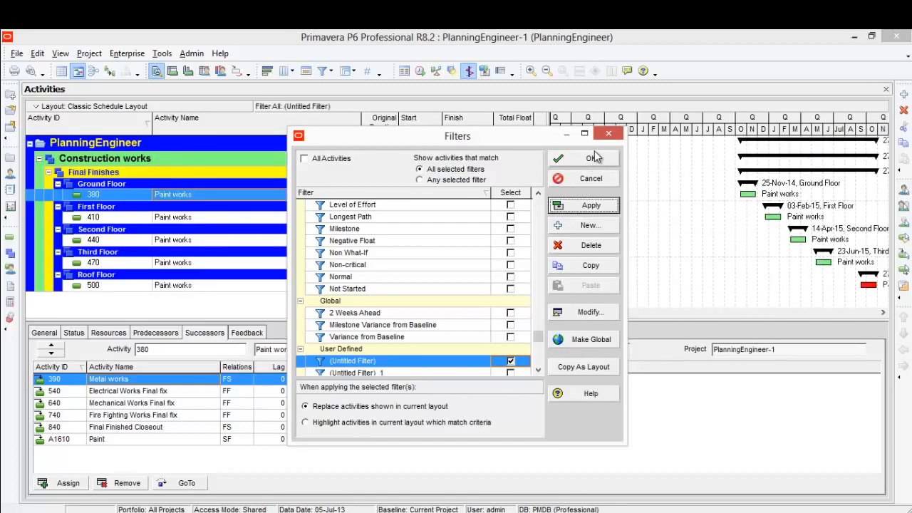
click(591, 157)
- Show relationship lines and link the Paint works activities 380, 410, 440, 470 and 500 finish-to-start in floor order on the Gantt chart
click(109, 71)
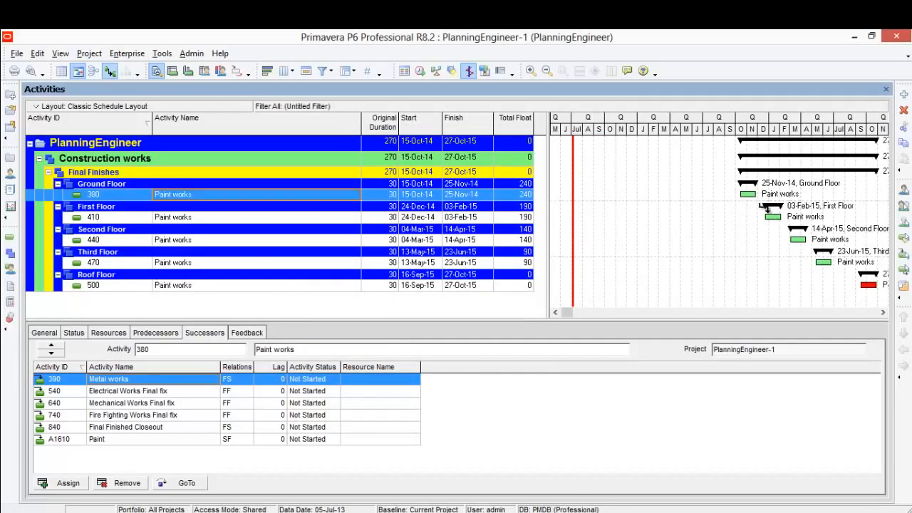
mouse_move(767, 207)
mouse_down()
mouse_move(816, 265)
mouse_move(865, 284)
mouse_up()
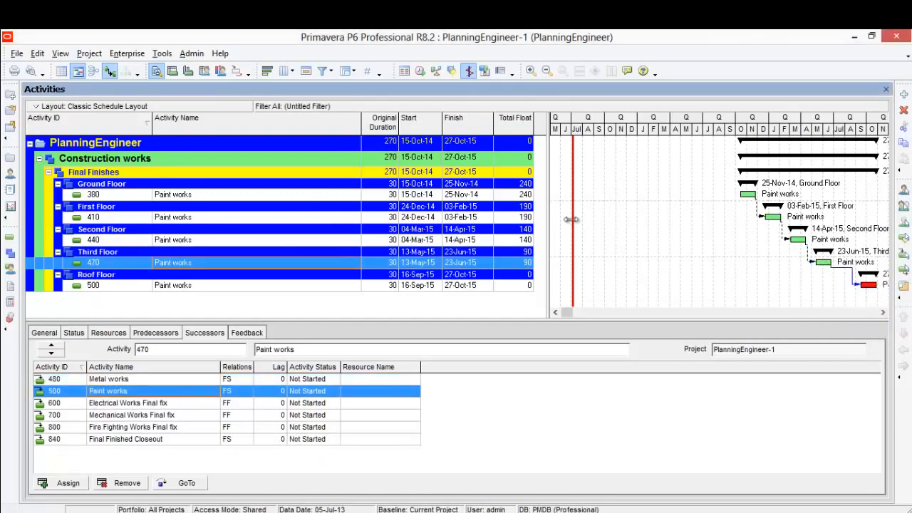
- Reschedule the project with the current data date and select Ground Floor Paint works activity 380
click(419, 71)
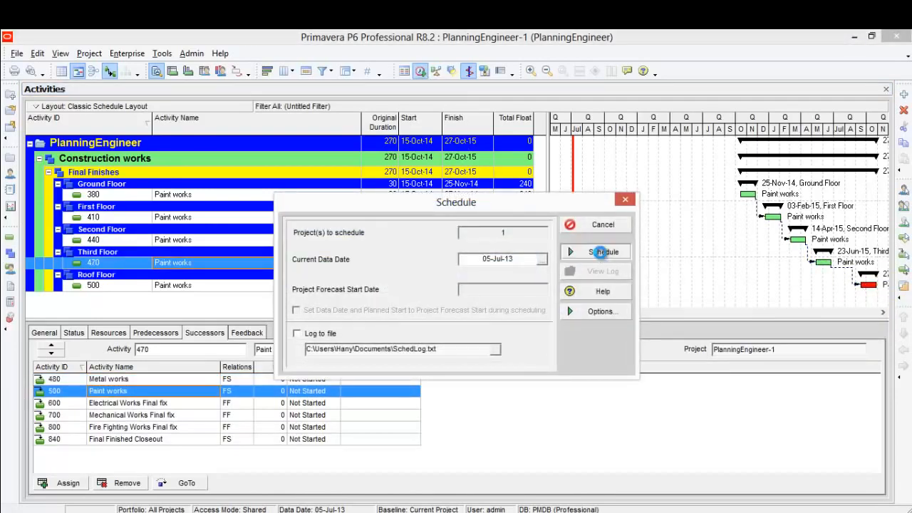
click(601, 252)
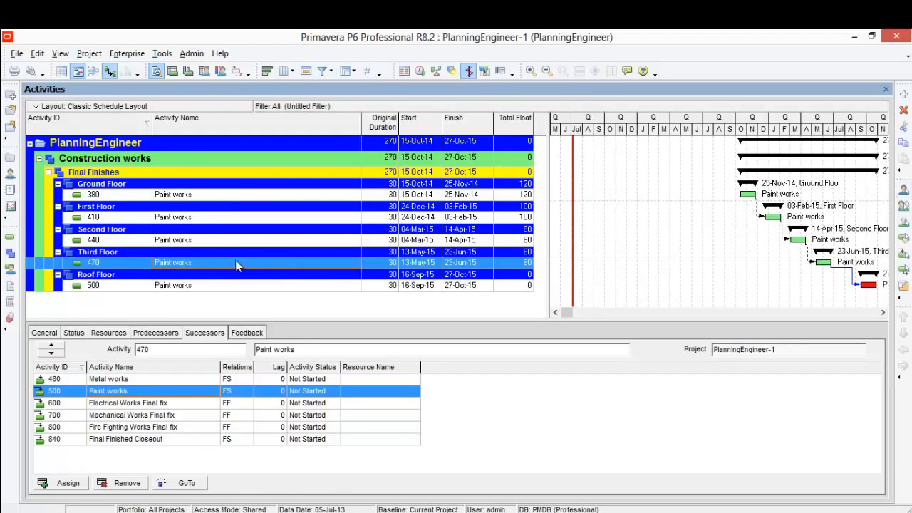
click(195, 195)
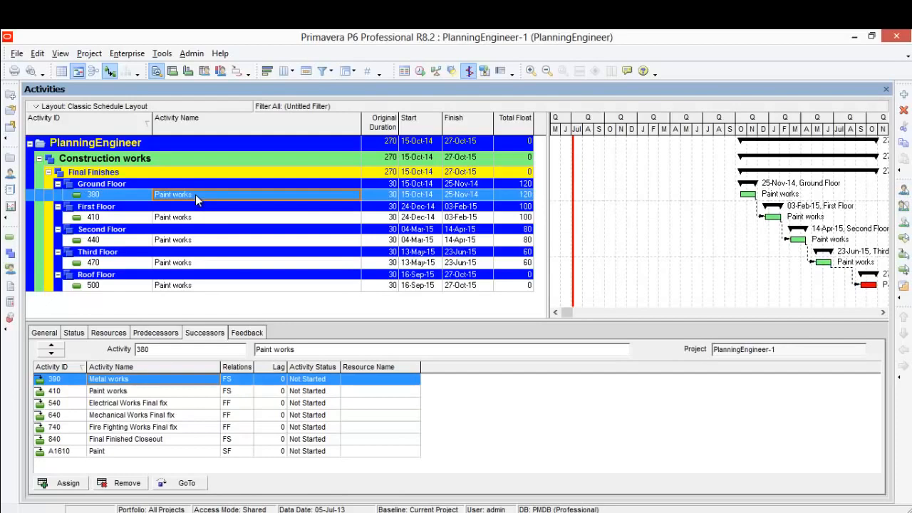
- Replace the Paint works filter with All Activities and hide the relationship lines
click(325, 71)
click(351, 88)
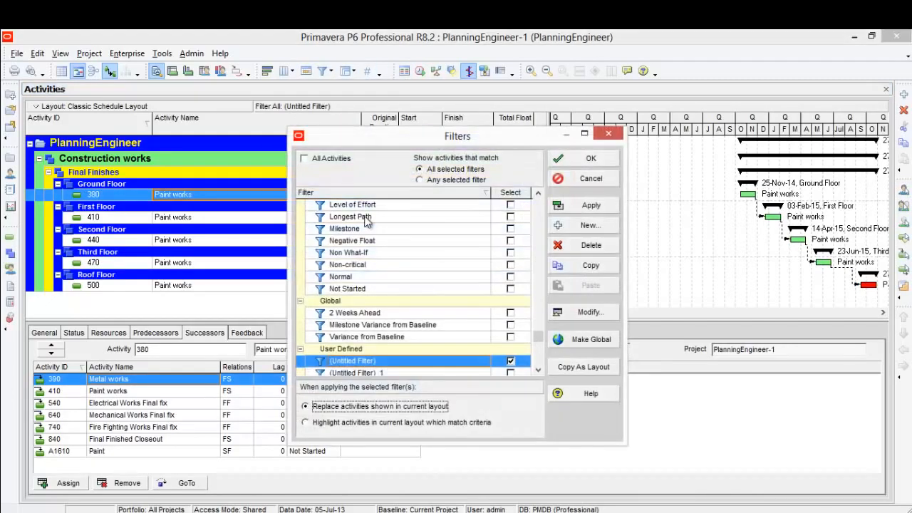
click(314, 158)
click(591, 205)
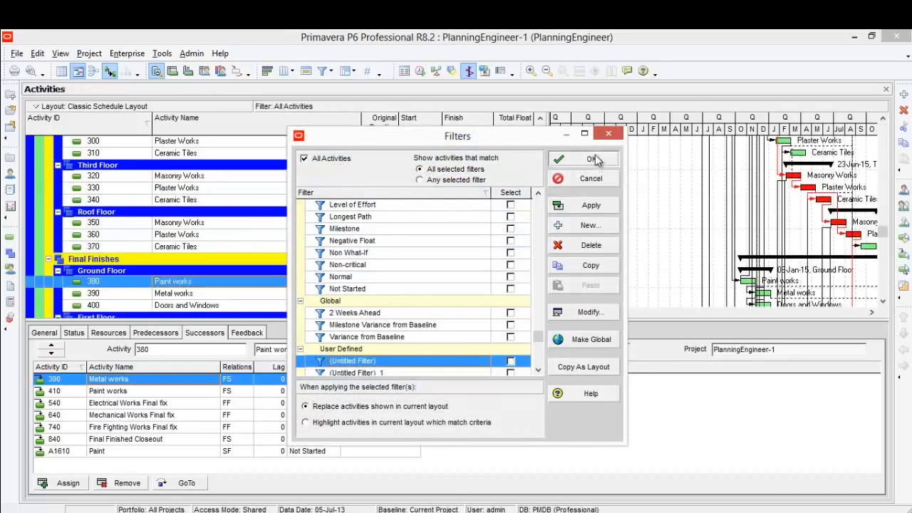
click(591, 159)
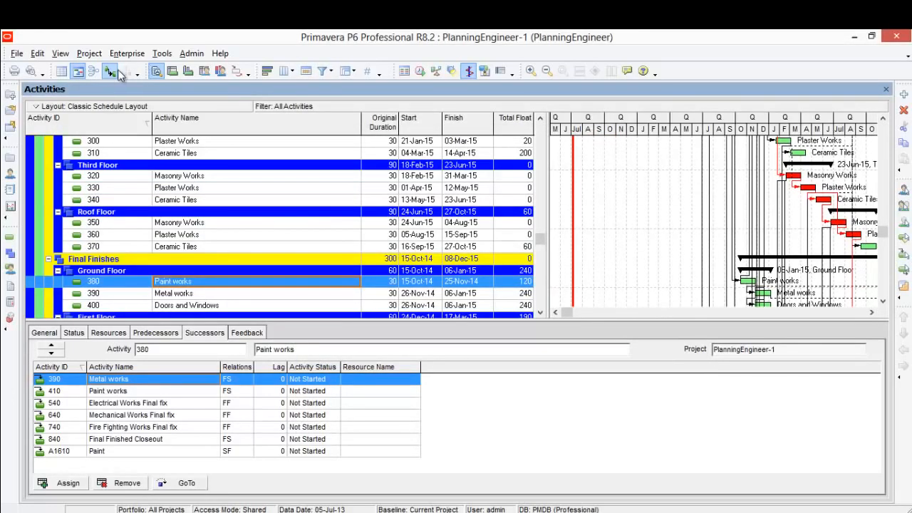
- Locate Ceramic Tiles activity 250 on the Ground Floor of Rough Finishes and copy its activity name
scroll(466, 257, up, 1)
scroll(466, 257, up, 1)
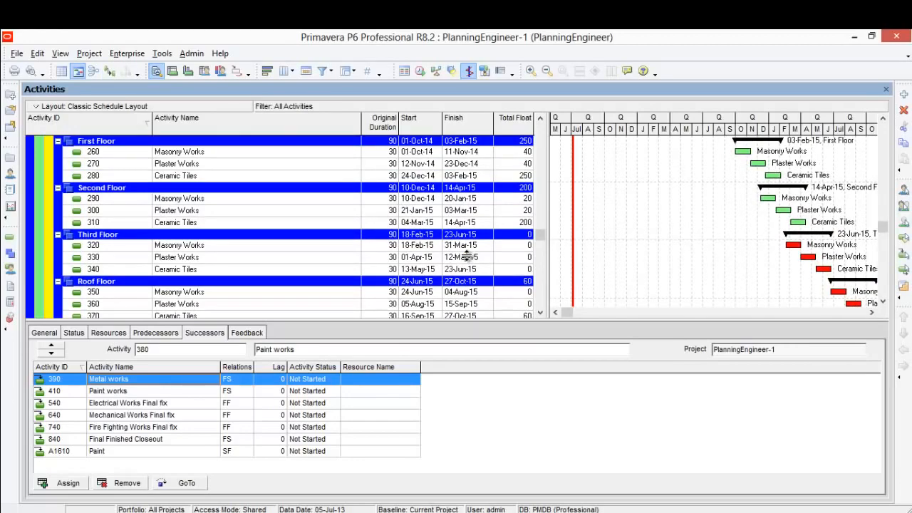
scroll(371, 240, up, 8)
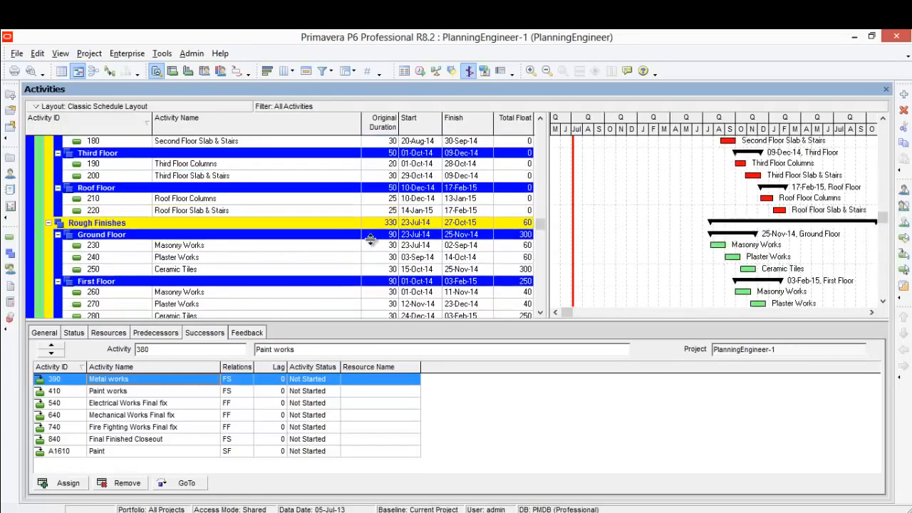
scroll(370, 240, down, 4)
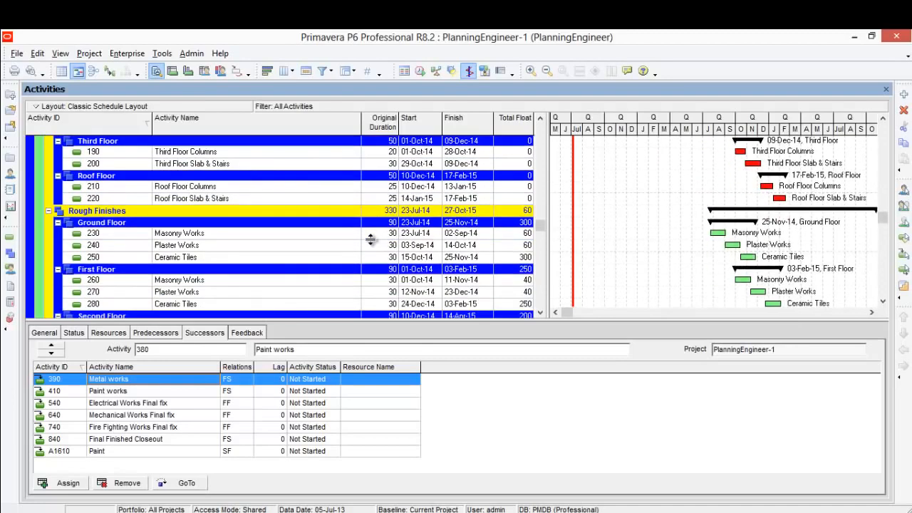
scroll(371, 240, down, 1)
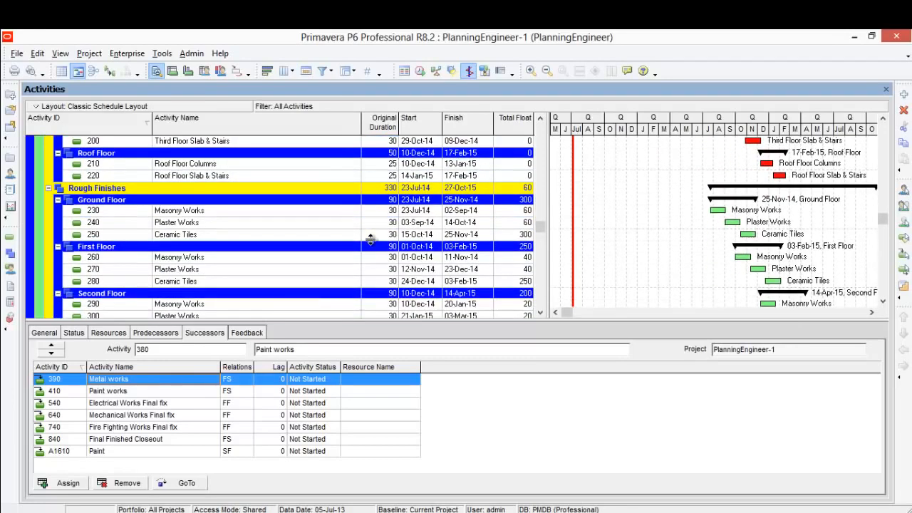
click(526, 236)
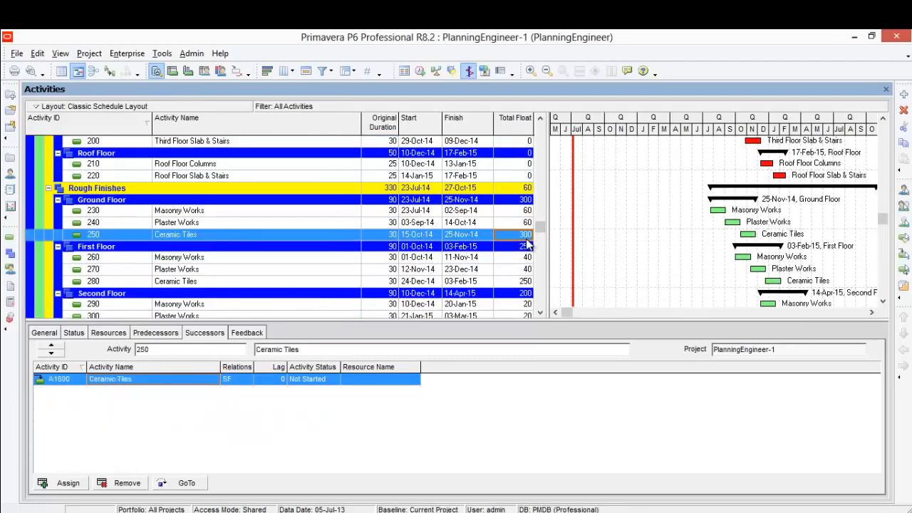
click(210, 237)
key(ctrl+c)
right_click(186, 239)
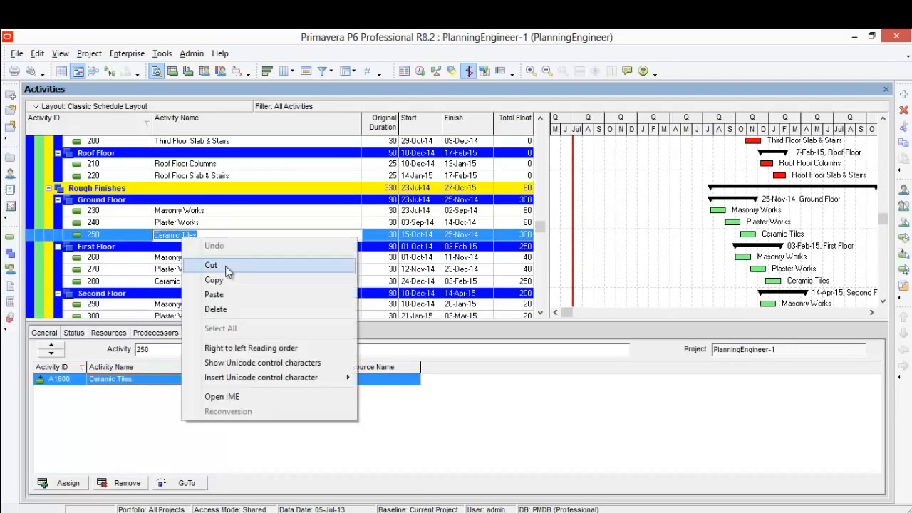
click(226, 282)
click(199, 259)
click(197, 236)
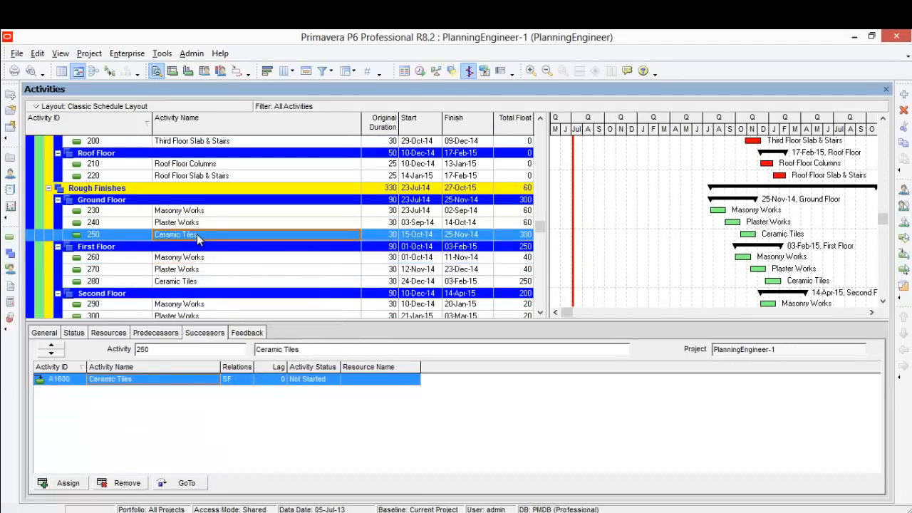
- Change the Activity Name value of (Untitled Filter) to Ceramic Tiles and apply that filter to the activities
click(331, 72)
click(344, 86)
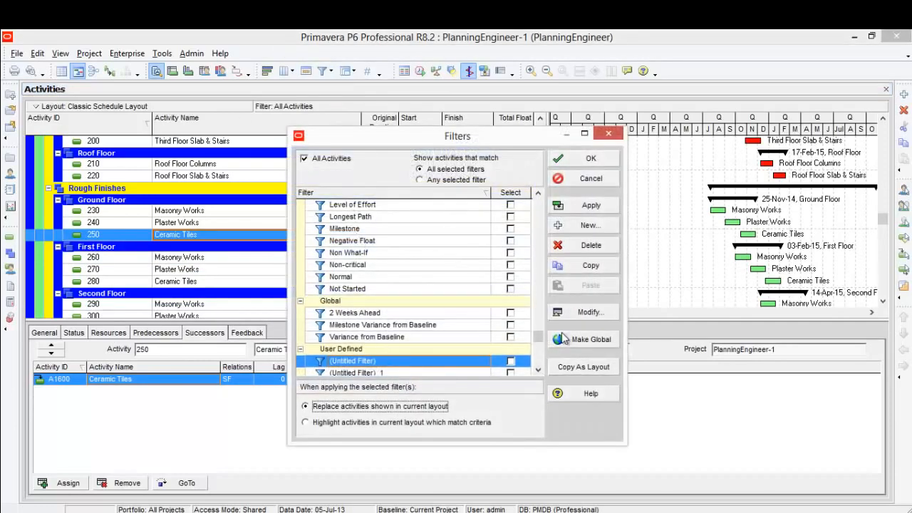
double_click(441, 360)
click(516, 256)
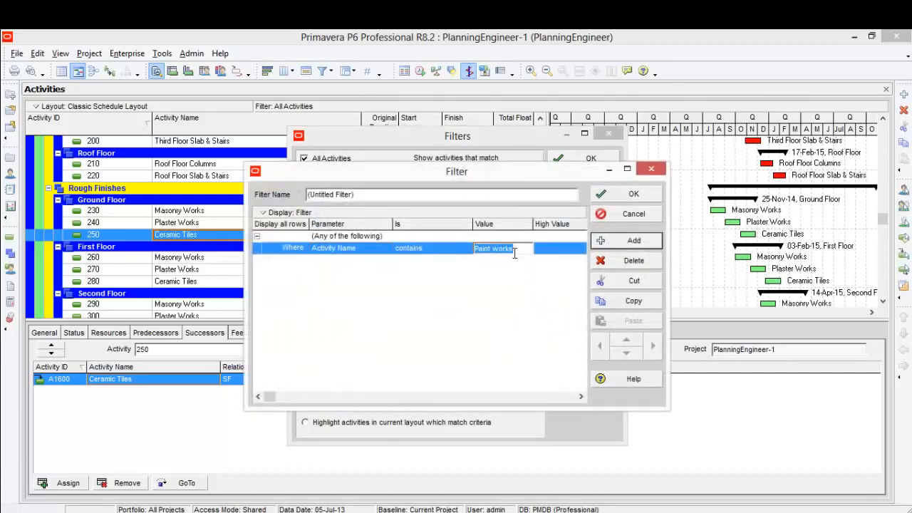
right_click(515, 251)
click(544, 308)
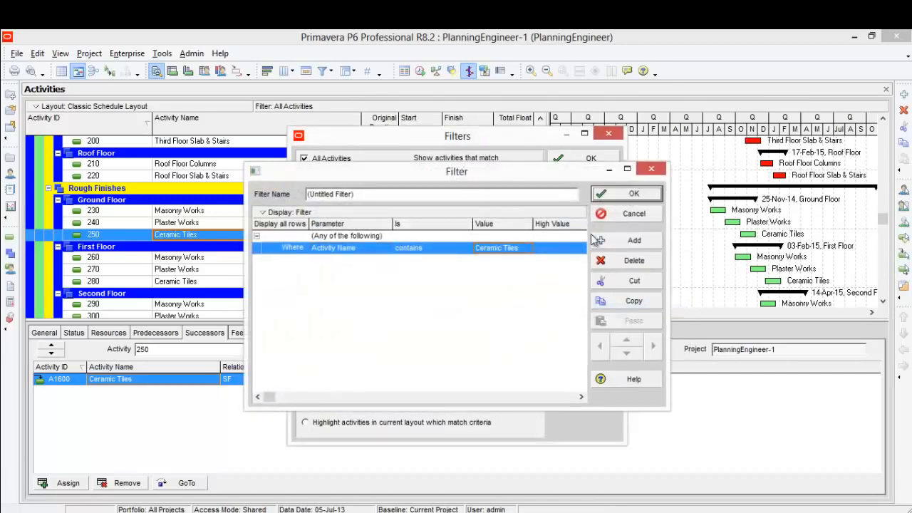
click(627, 194)
click(511, 362)
click(593, 206)
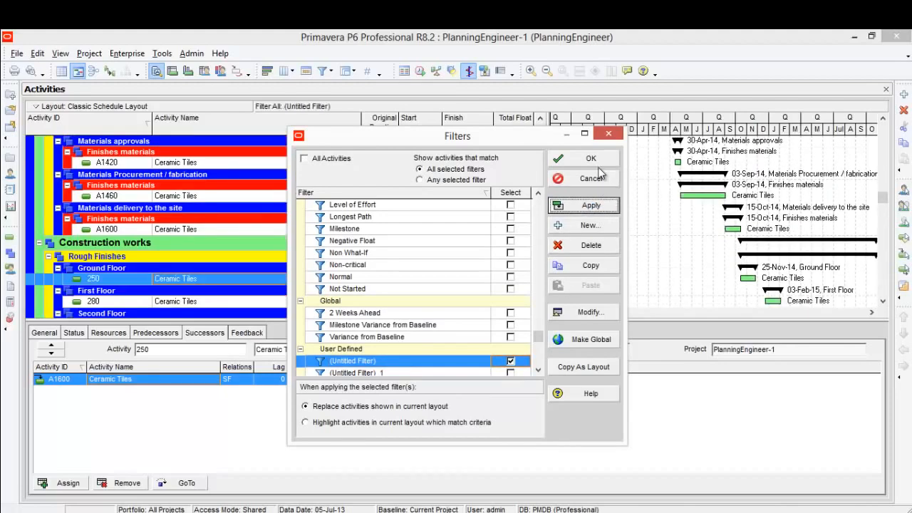
click(591, 158)
- Show relationship lines and link the Ceramic Tiles activities 250, 280, 310, 340 and 370 finish-to-start in floor order on the Gantt chart
scroll(690, 225, down, 1)
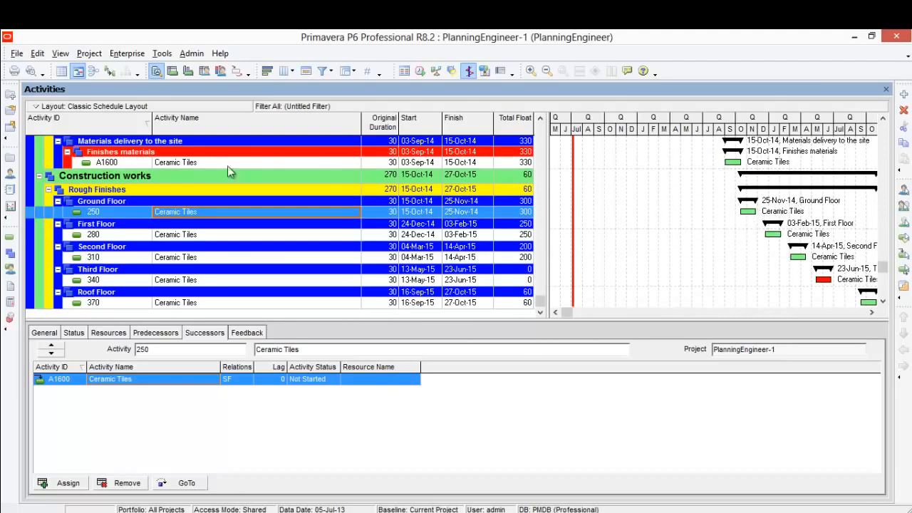
click(109, 71)
drag(743, 161, 865, 283)
scroll(862, 218, down, 1)
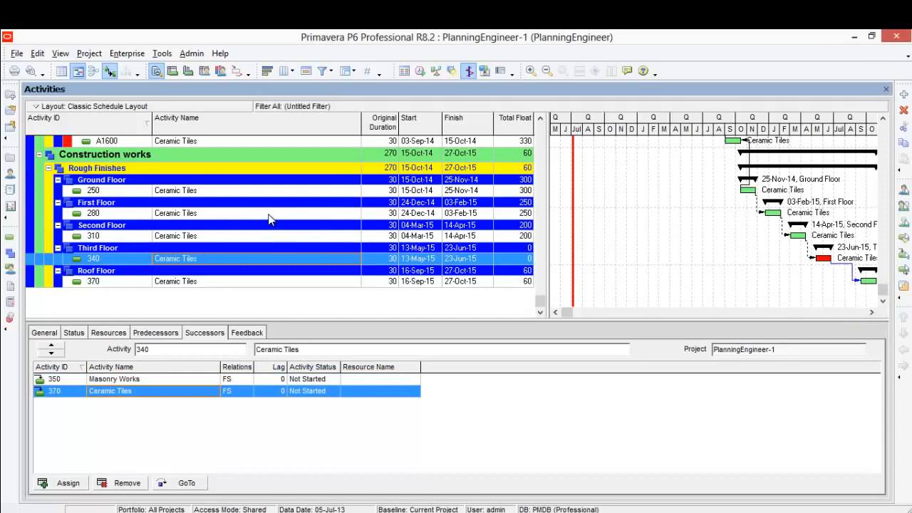
- Reschedule the project with the current data date, review the total float and select Ground Floor Ceramic Tiles activity 250
click(421, 72)
click(581, 254)
scroll(392, 250, up, 2)
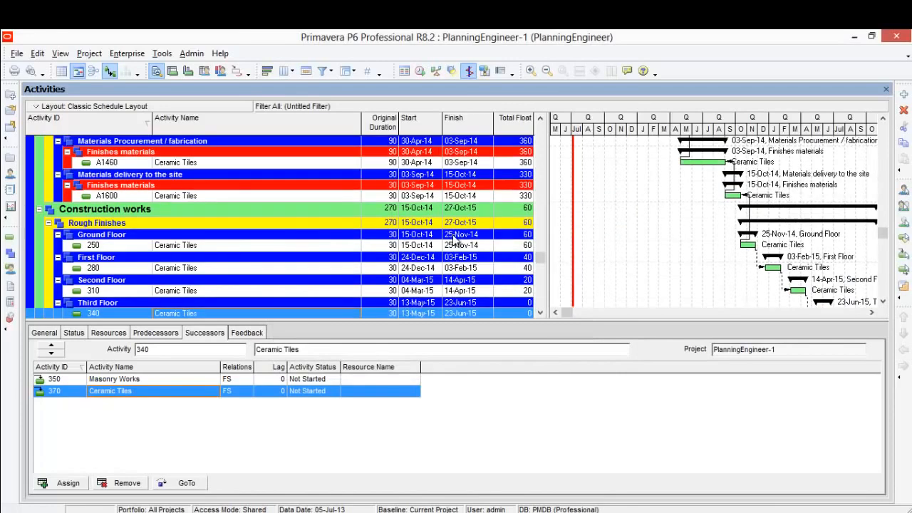
click(205, 245)
- Clear the Ceramic Tiles filter by applying All Activities and hide the relationship lines on the Gantt chart
click(326, 72)
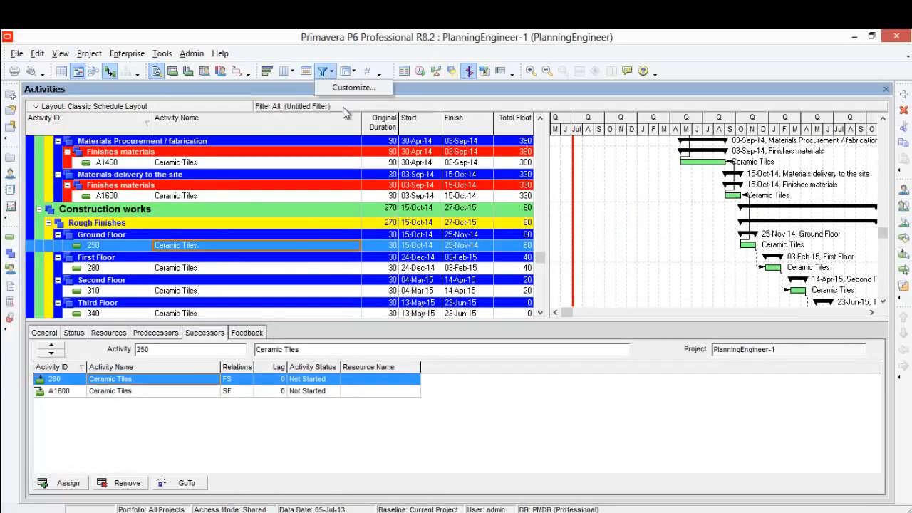
click(349, 88)
click(305, 158)
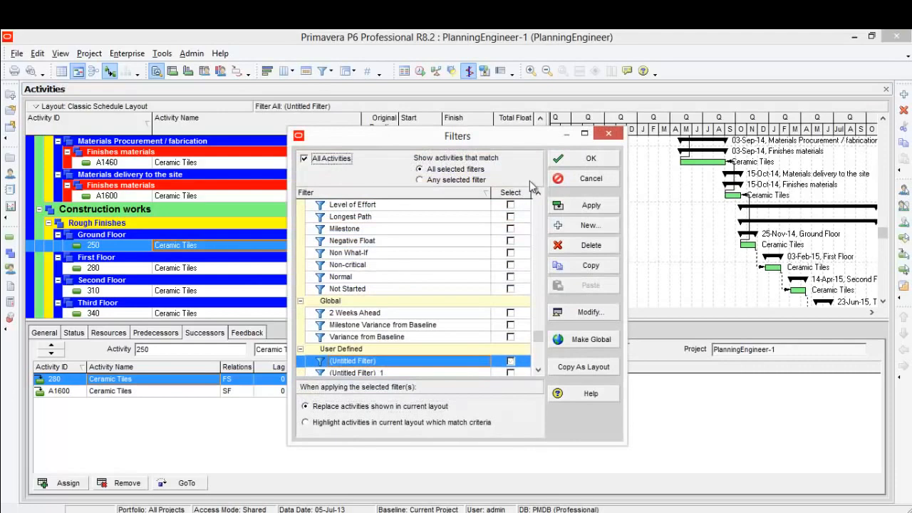
click(592, 205)
click(591, 158)
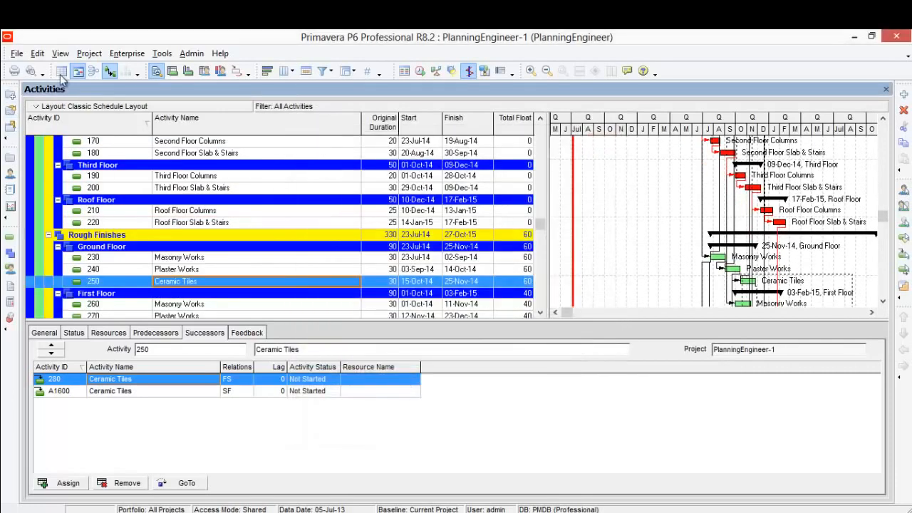
click(111, 74)
- Examine the total float of the activities on each floor across Superstructure, Rough Finishes and Final Finishes
scroll(316, 204, down, 1)
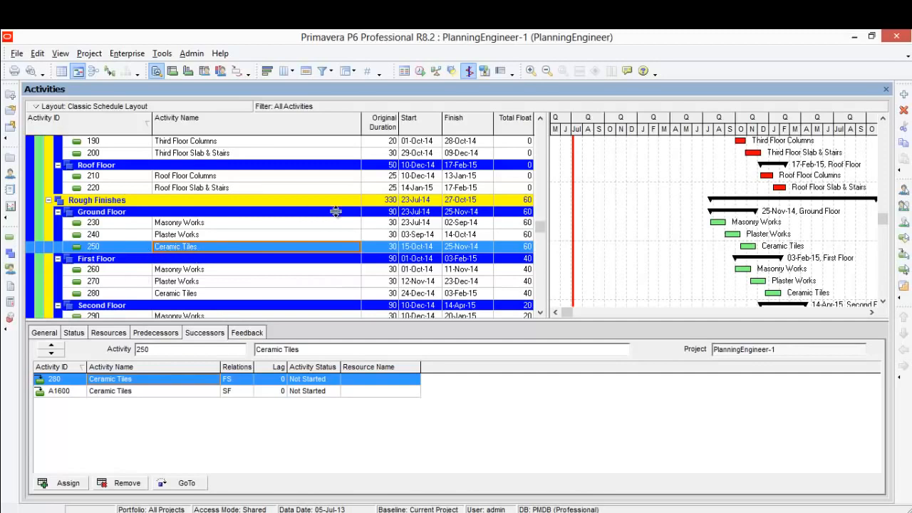
scroll(341, 228, down, 5)
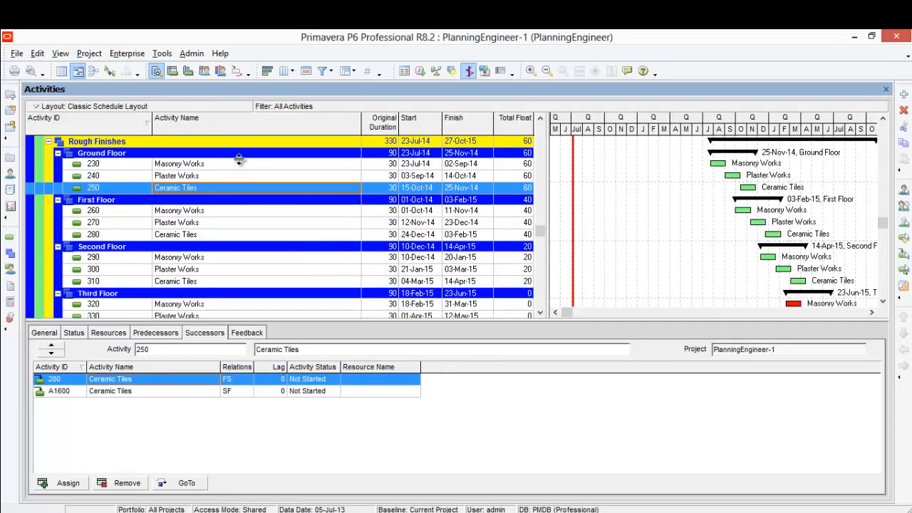
scroll(369, 221, down, 4)
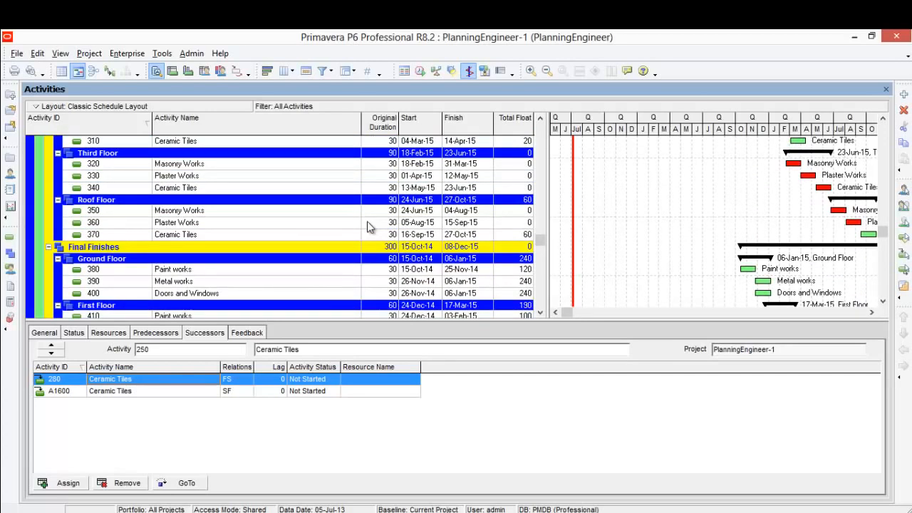
scroll(346, 228, down, 4)
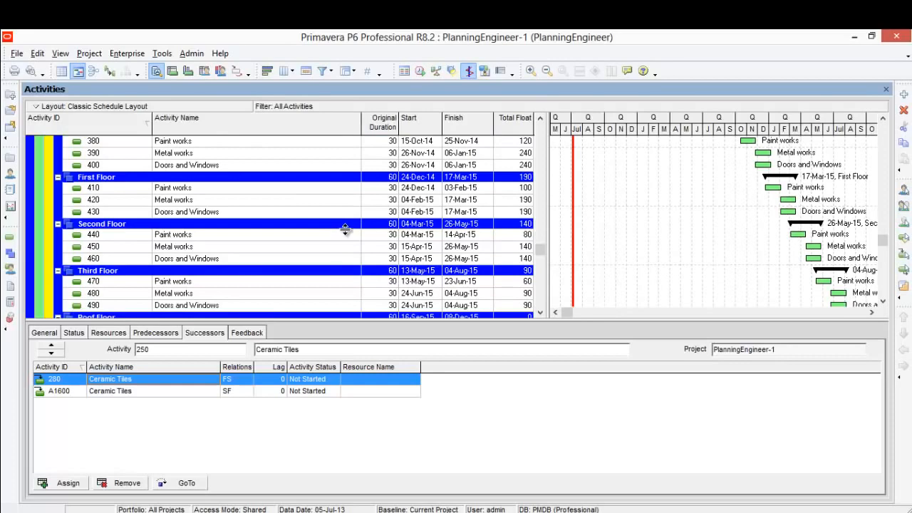
scroll(346, 229, up, 8)
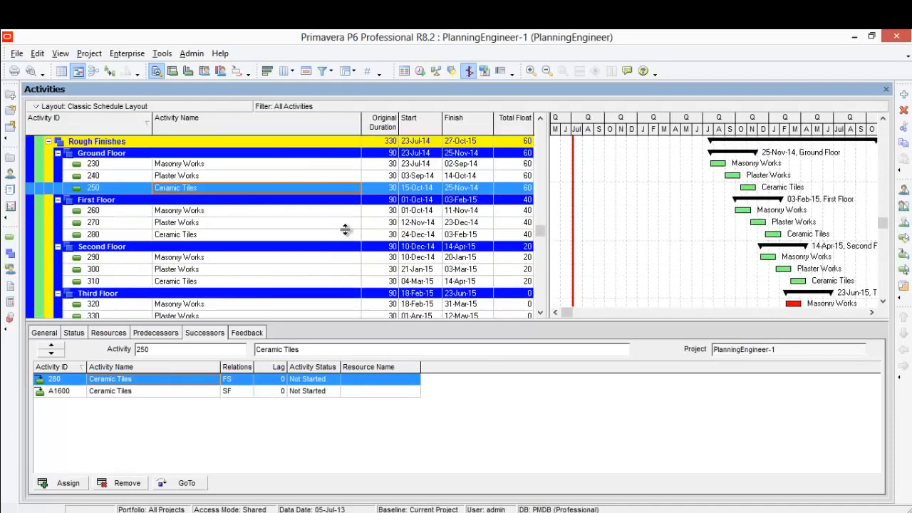
scroll(345, 229, up, 1)
scroll(346, 228, up, 4)
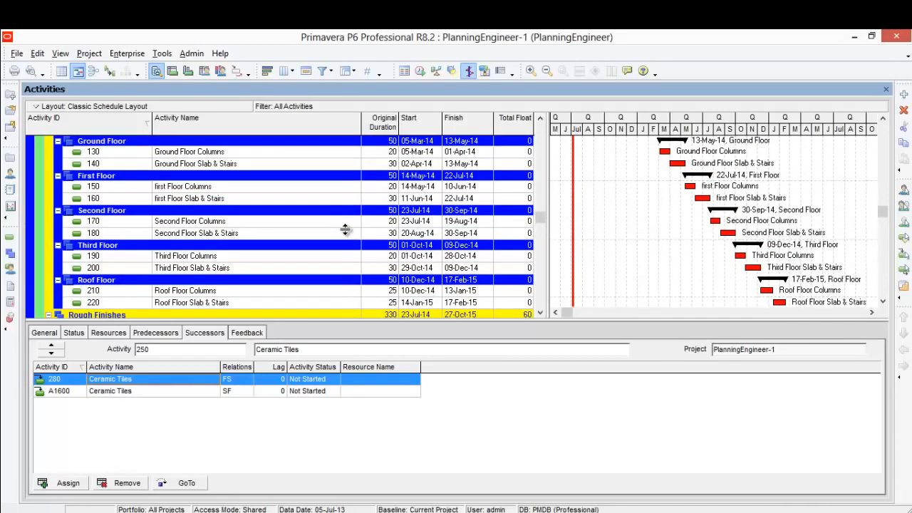
scroll(346, 228, up, 4)
scroll(346, 229, down, 4)
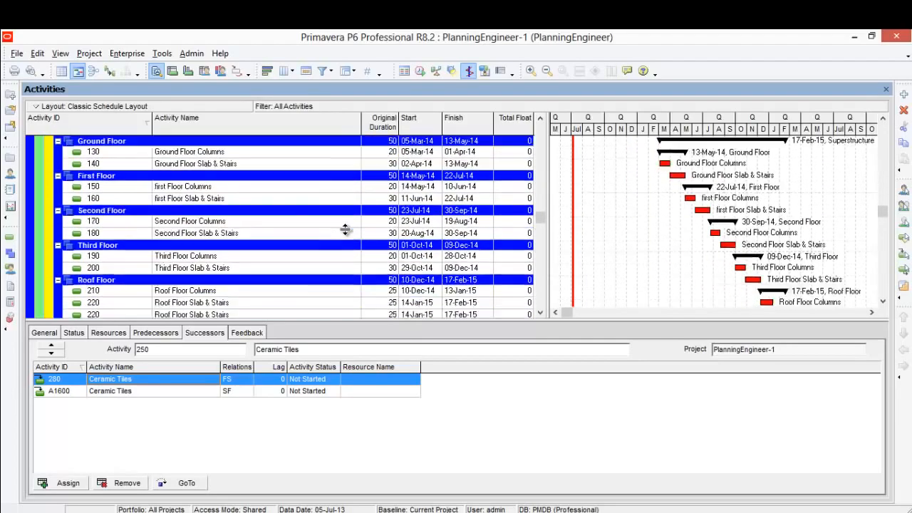
scroll(345, 229, down, 9)
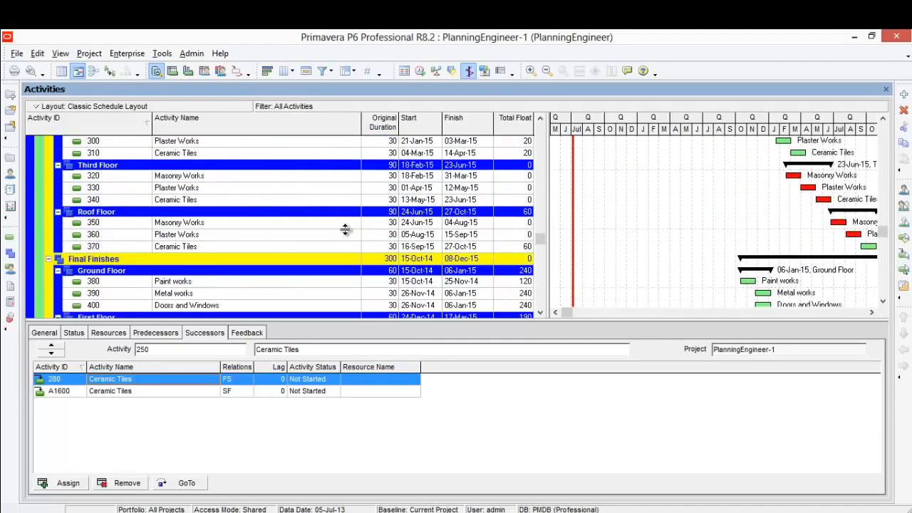
scroll(346, 229, down, 2)
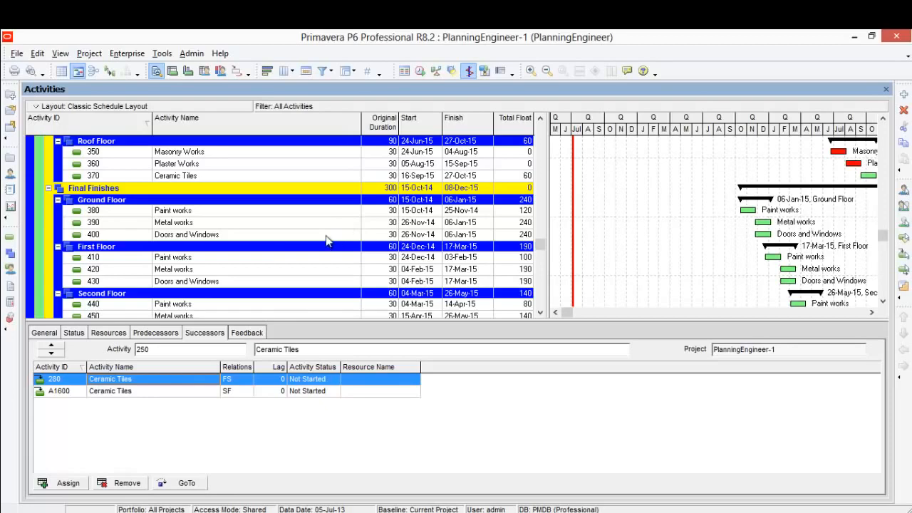
scroll(260, 244, up, 2)
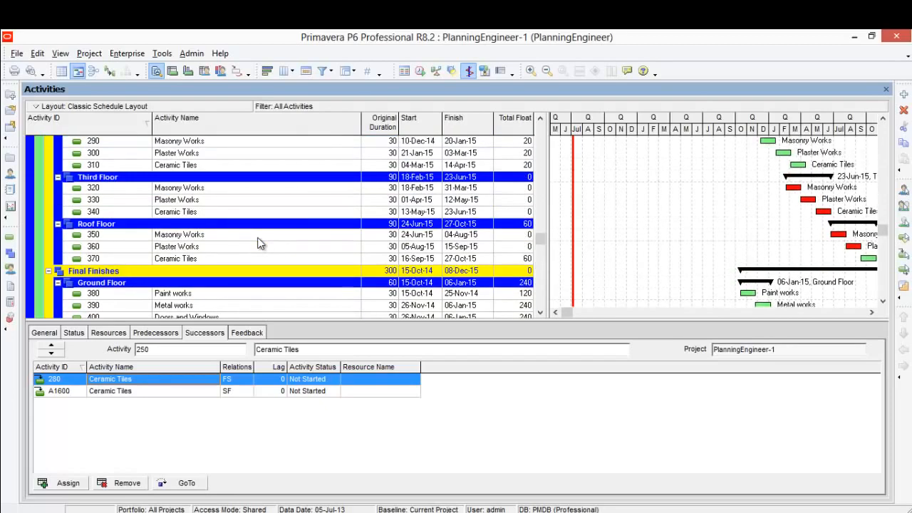
scroll(260, 243, down, 2)
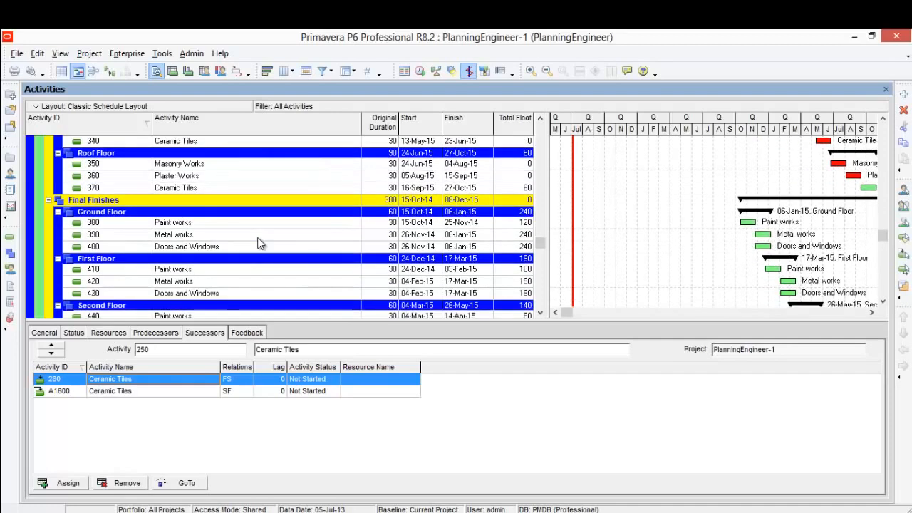